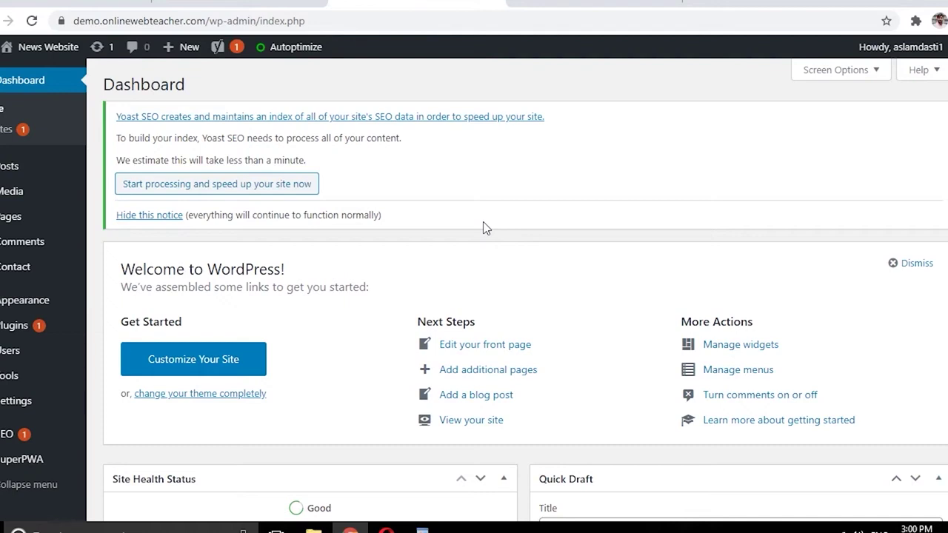
Install the plugin from the wp-auto-spinner ZIP file on the Desktop and activate it.
mouse_move(25, 337)
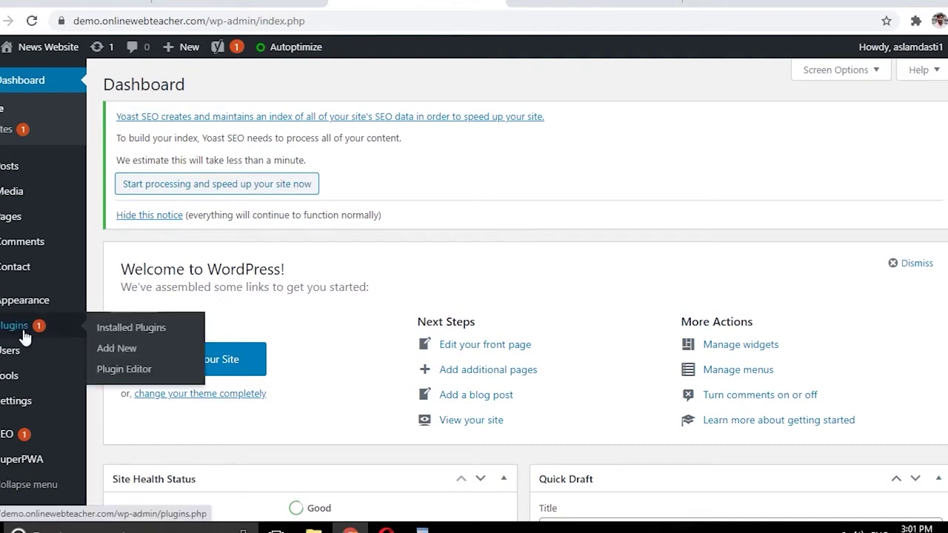
click(119, 349)
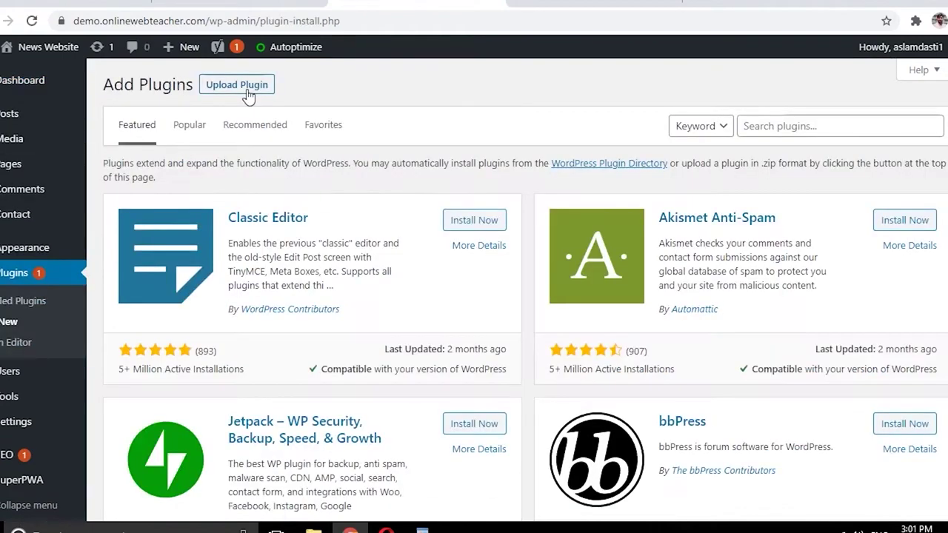
click(237, 84)
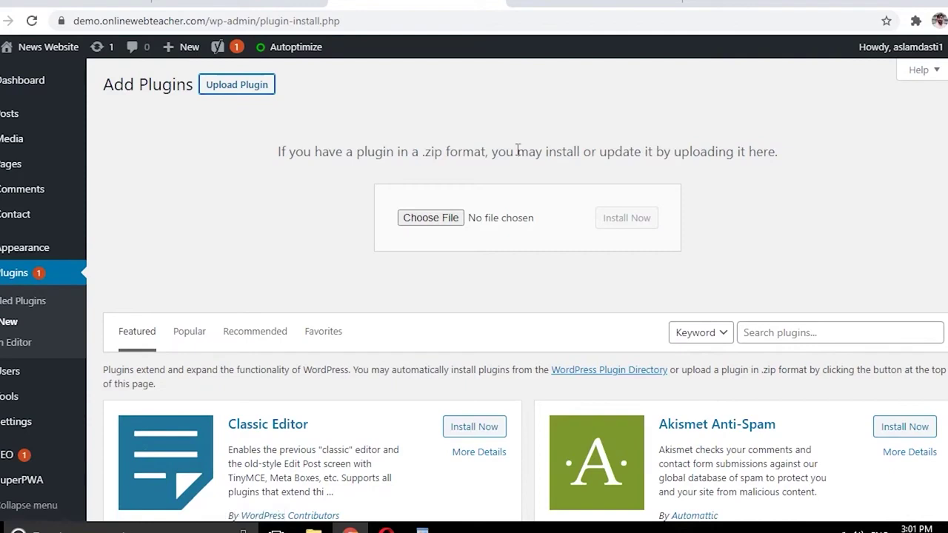
click(450, 220)
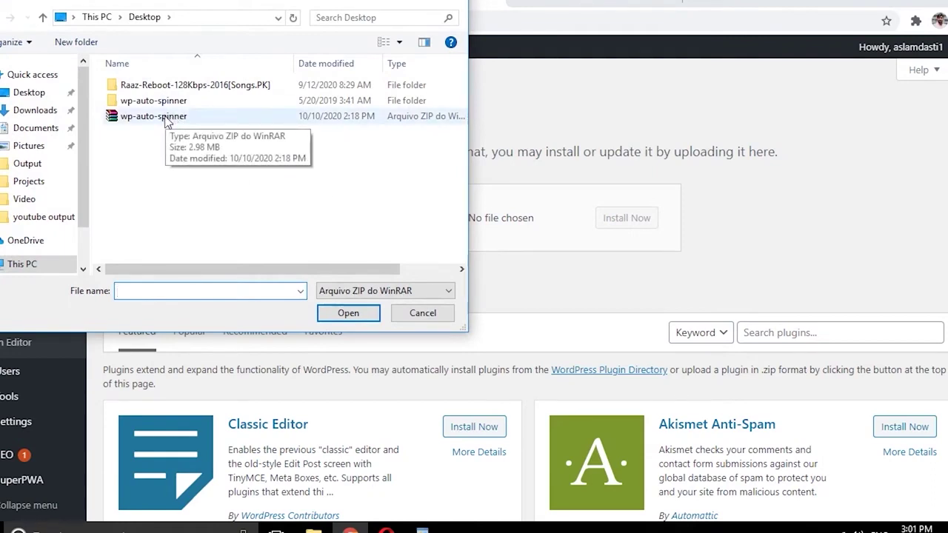
click(153, 117)
click(348, 312)
click(615, 234)
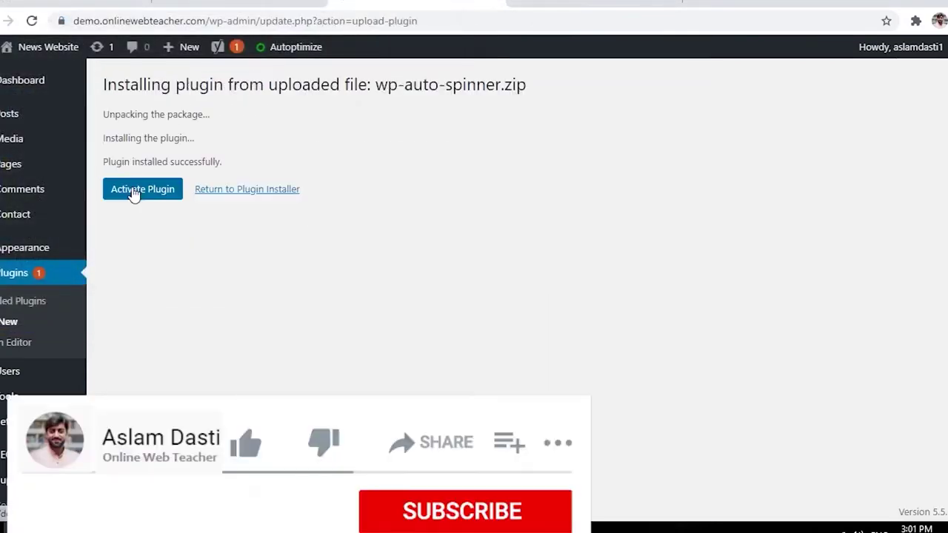
click(134, 194)
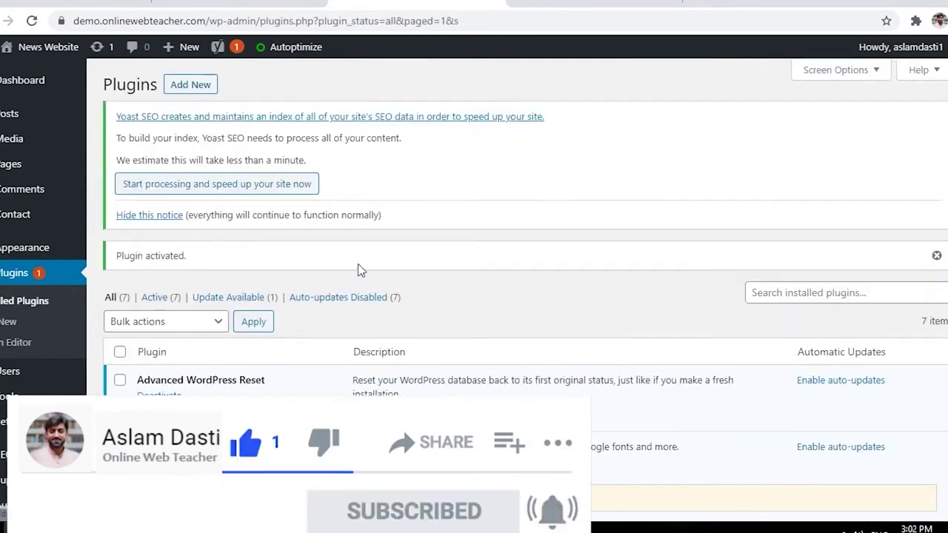
In the Auto Spinner settings, activate automatic spinning mode for posts and keep the thesaurus language on English.
scroll(358, 264, down, 1)
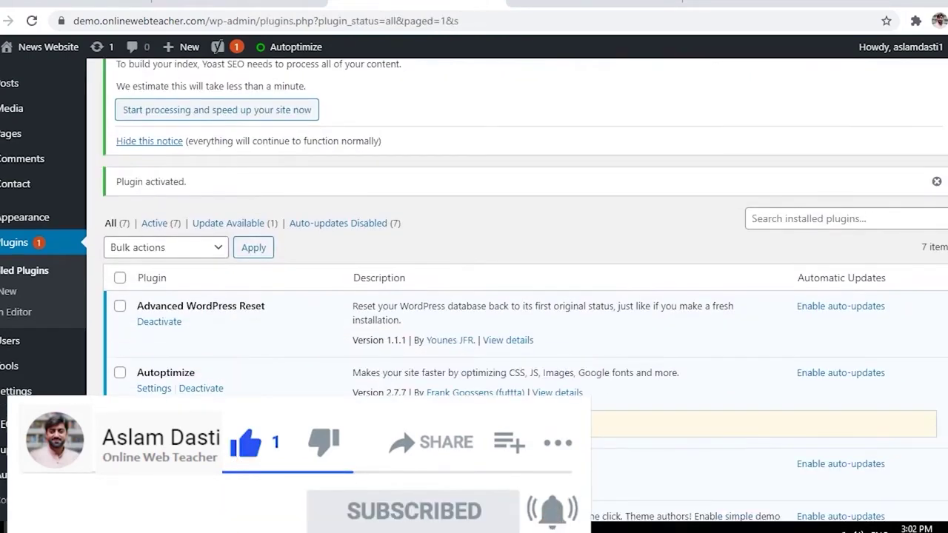
mouse_move(37, 513)
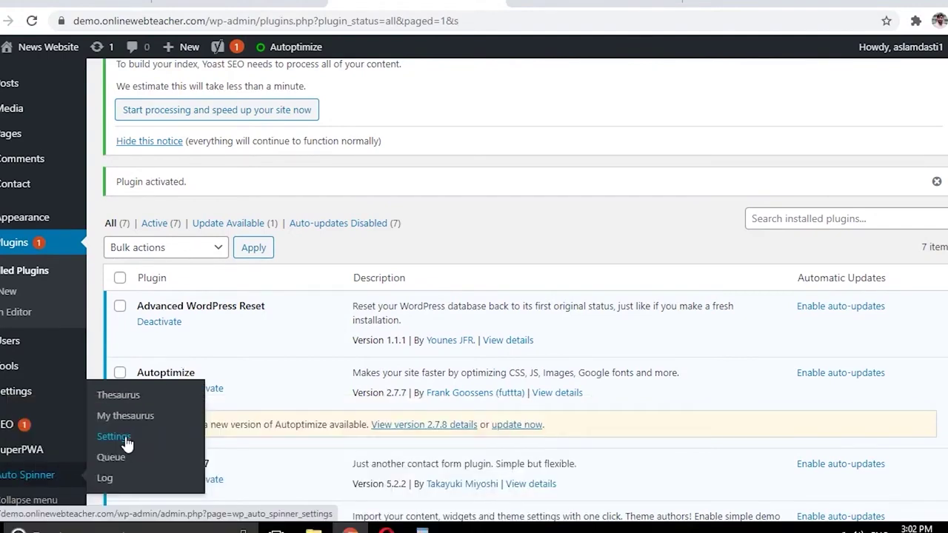
click(119, 438)
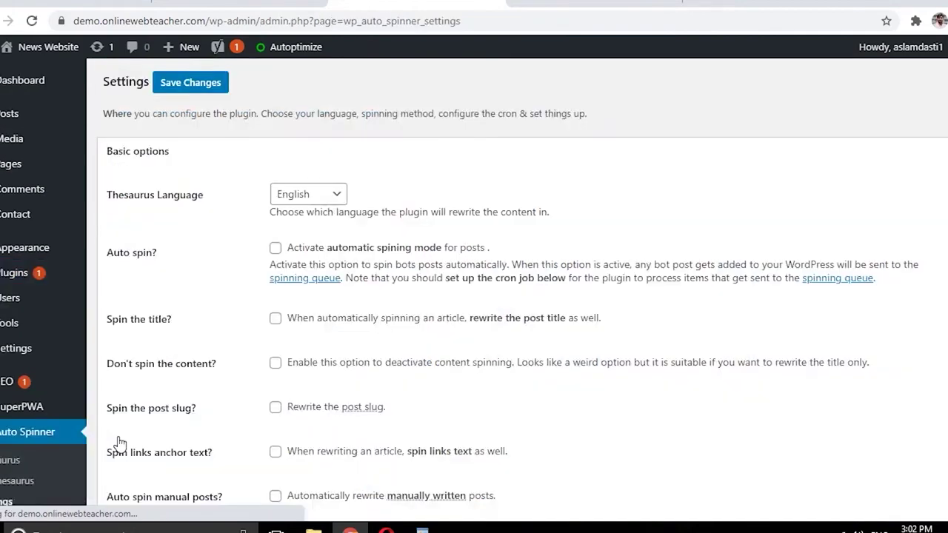
scroll(492, 243, down, 1)
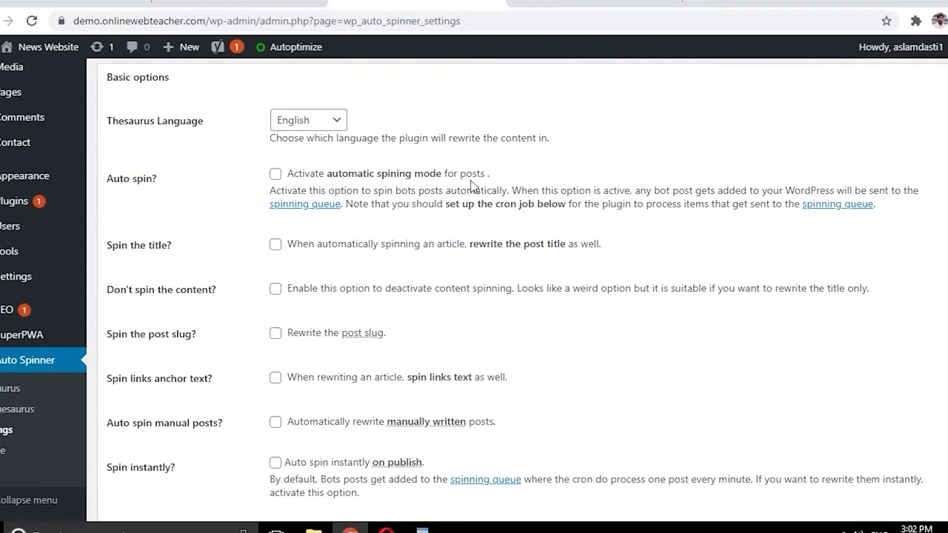
click(380, 175)
scroll(397, 175, down, 2)
scroll(370, 148, up, 2)
click(337, 122)
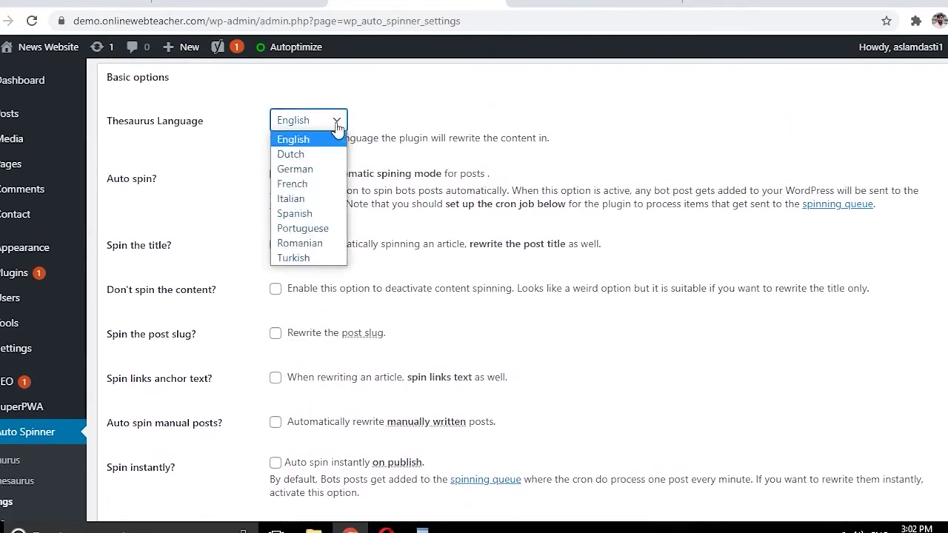
click(437, 121)
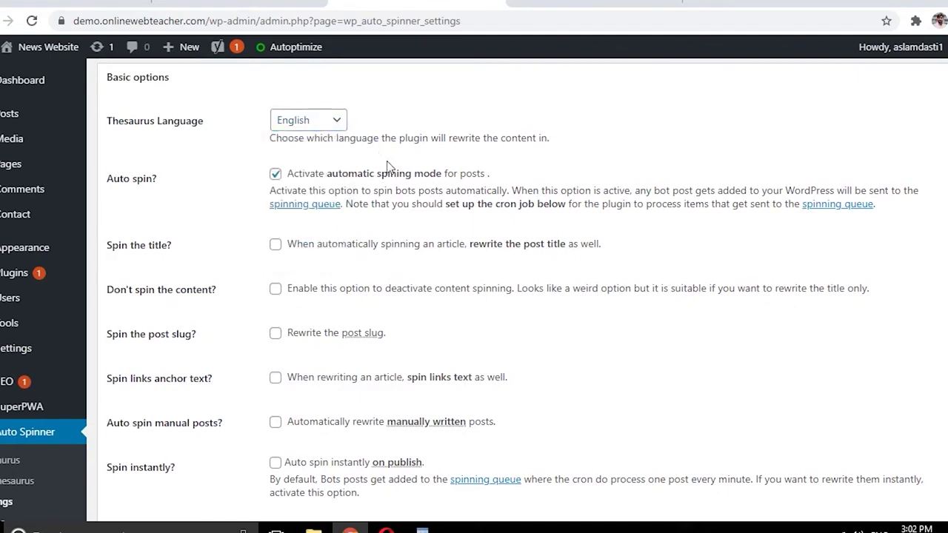
Enable spinning of the title, post slug and link anchor text, automatic rewriting of manually written posts, and instant spinning on publish.
click(275, 244)
scroll(359, 268, down, 1)
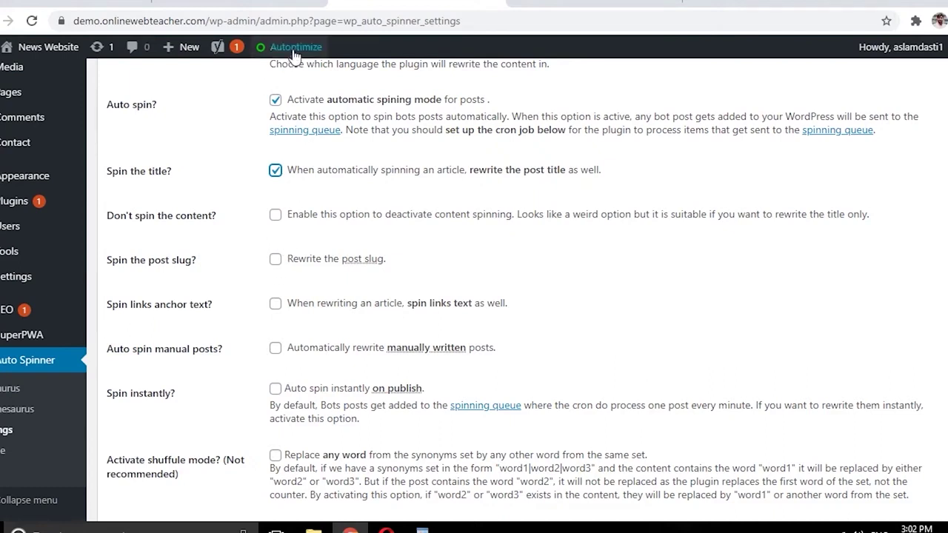
click(274, 260)
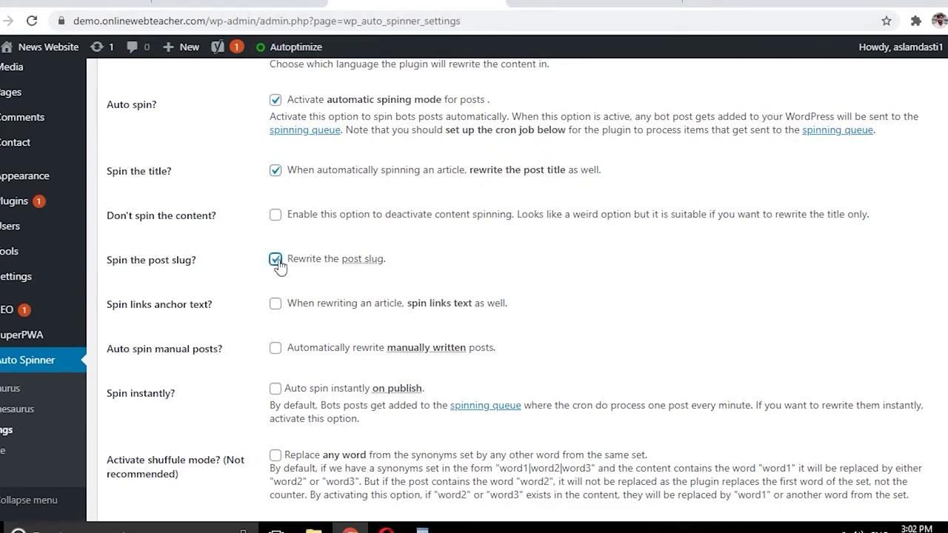
click(275, 304)
scroll(317, 330, down, 1)
click(275, 274)
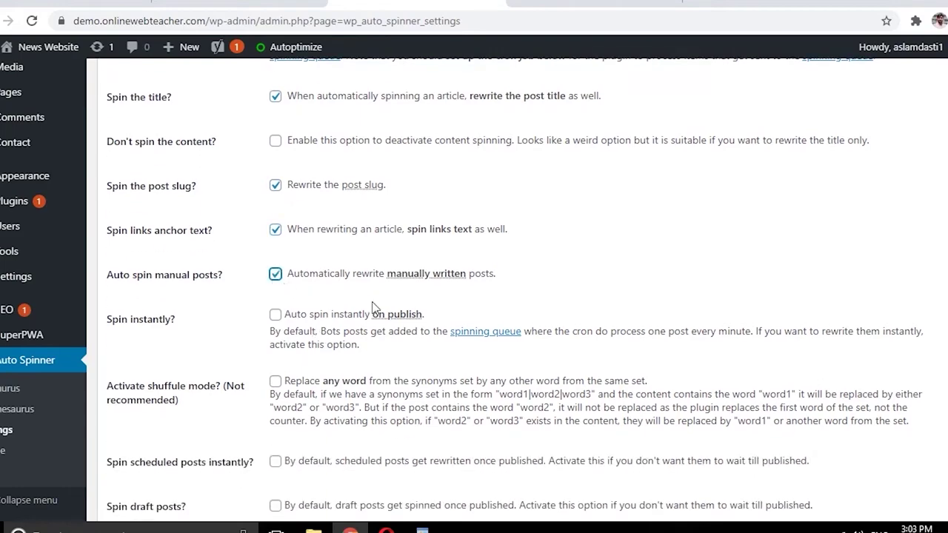
scroll(296, 267, down, 1)
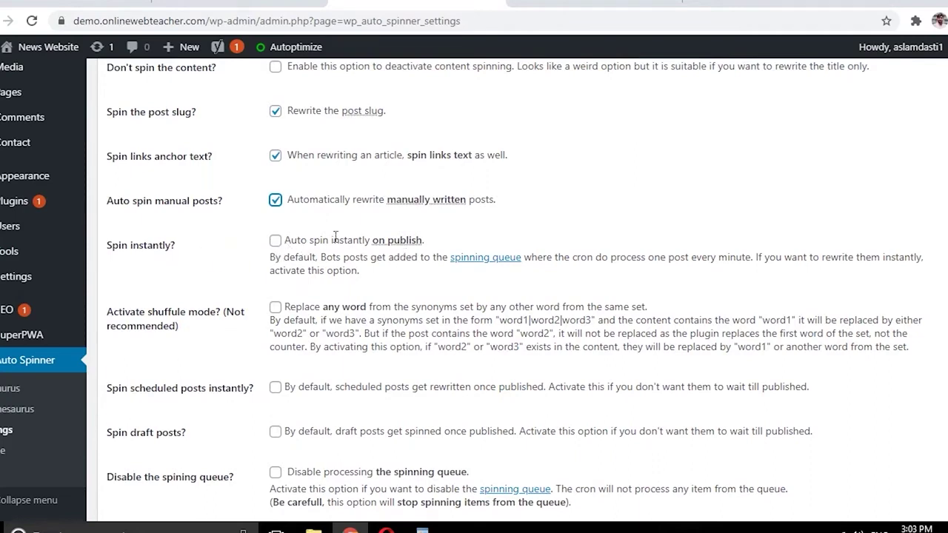
click(275, 241)
Review the remaining basic options and the custom post types, cron job setup and exclusion sections of the Auto Spinner settings.
scroll(333, 290, down, 2)
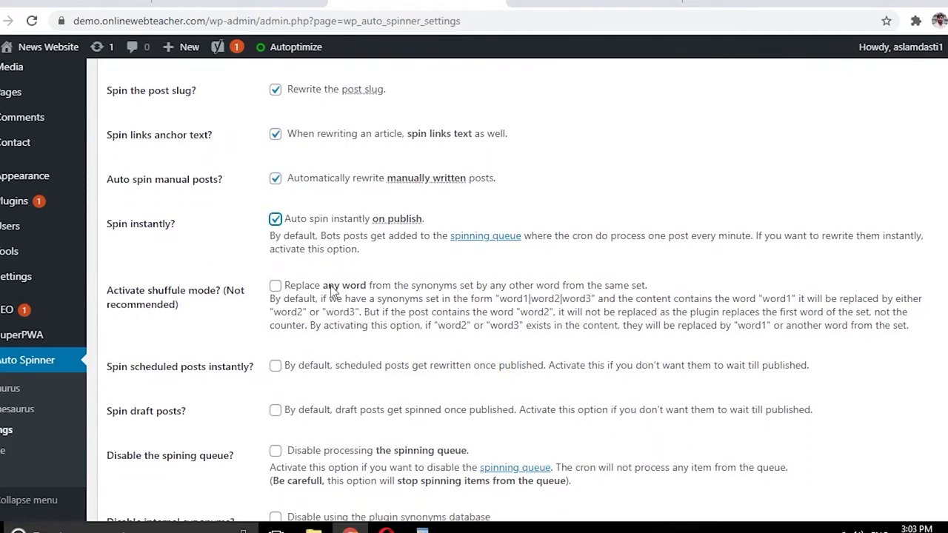
scroll(237, 348, down, 2)
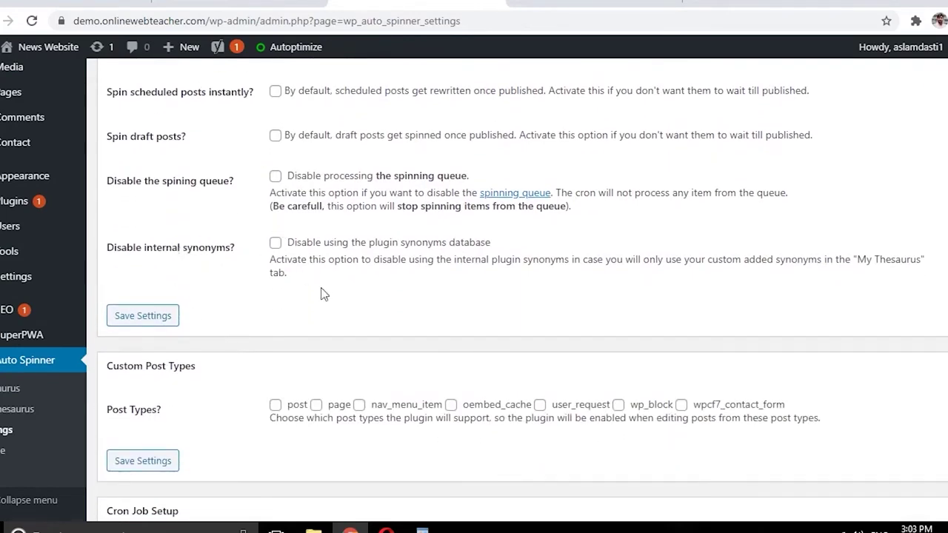
scroll(296, 281, down, 3)
scroll(303, 170, up, 3)
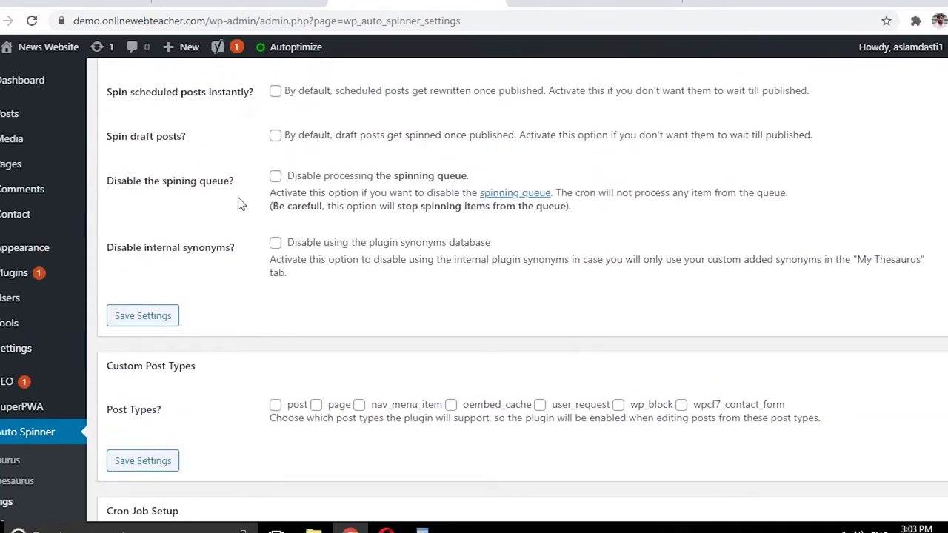
scroll(254, 205, down, 2)
scroll(230, 222, down, 1)
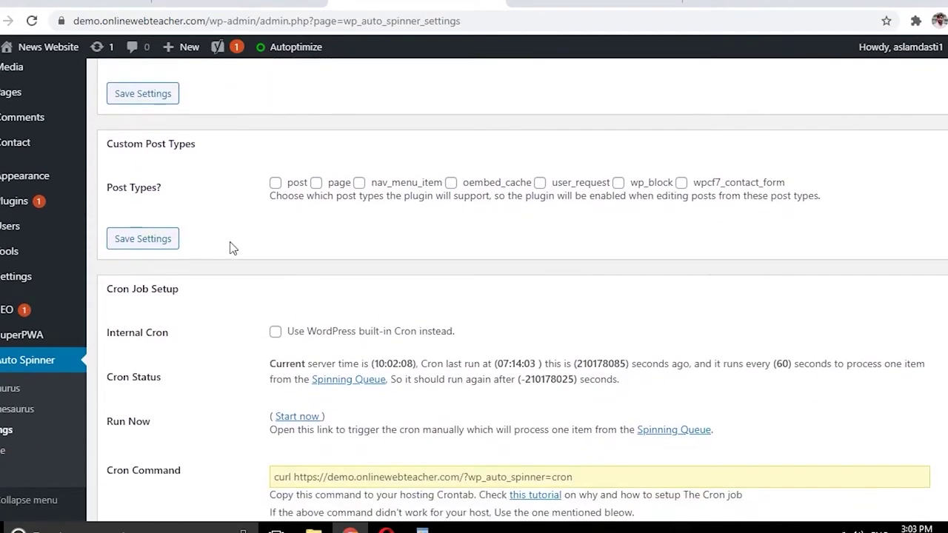
scroll(207, 222, down, 2)
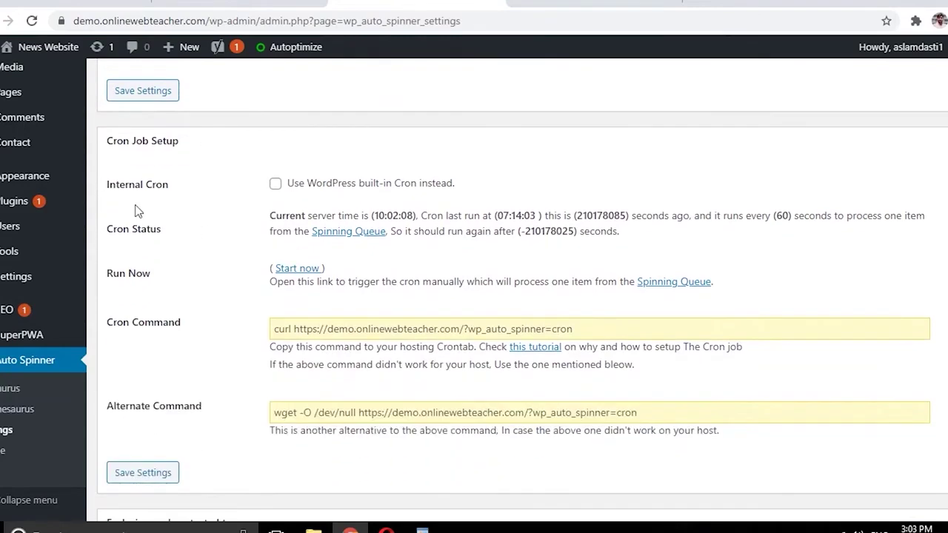
scroll(226, 233, down, 4)
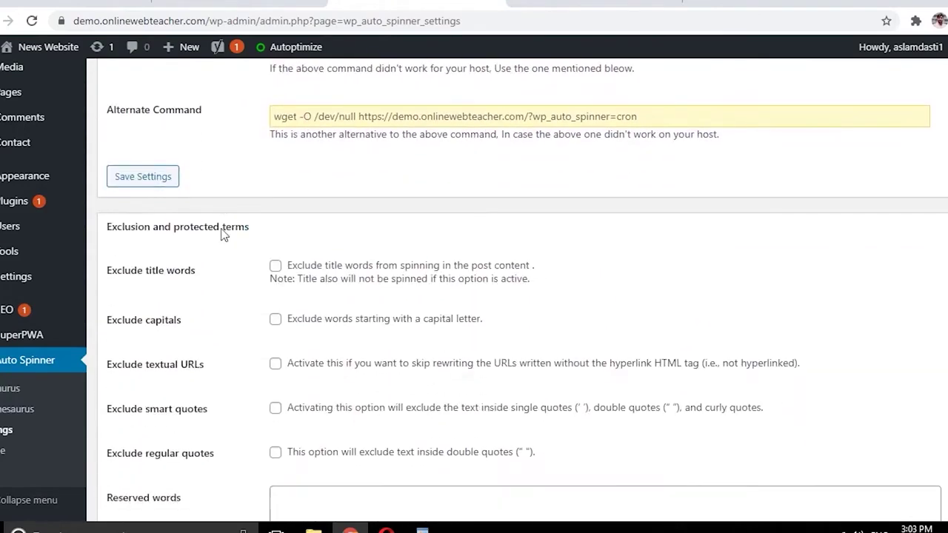
scroll(226, 215, up, 12)
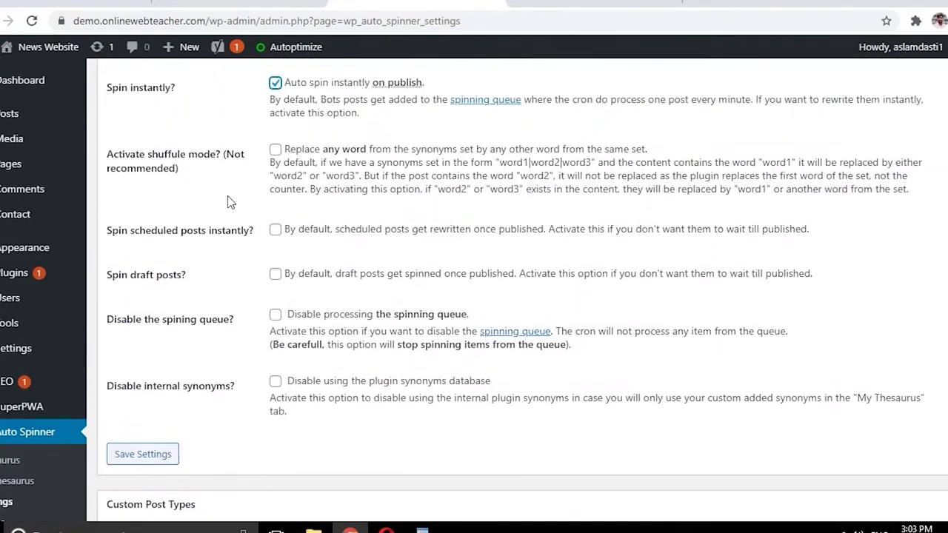
scroll(229, 201, up, 3)
Save the Auto Spinner basic options.
scroll(231, 152, down, 5)
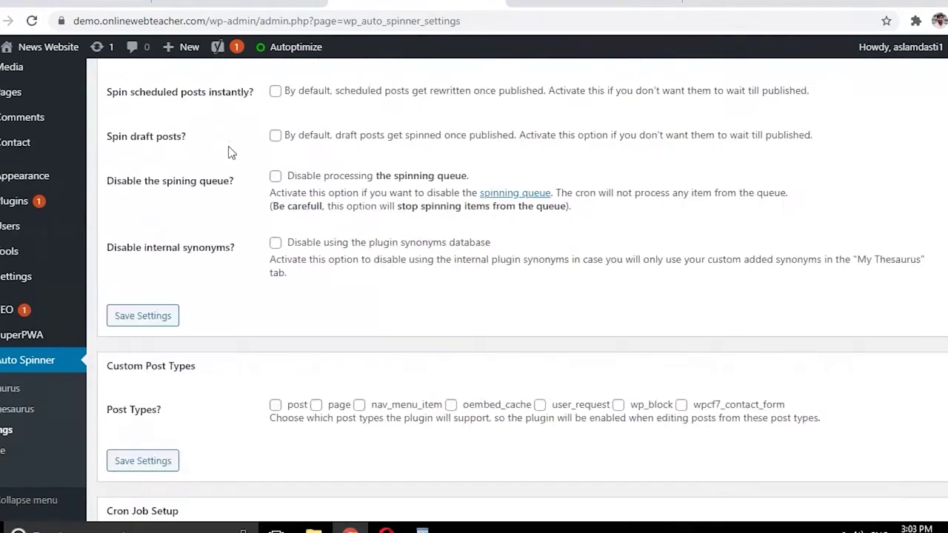
scroll(231, 152, down, 2)
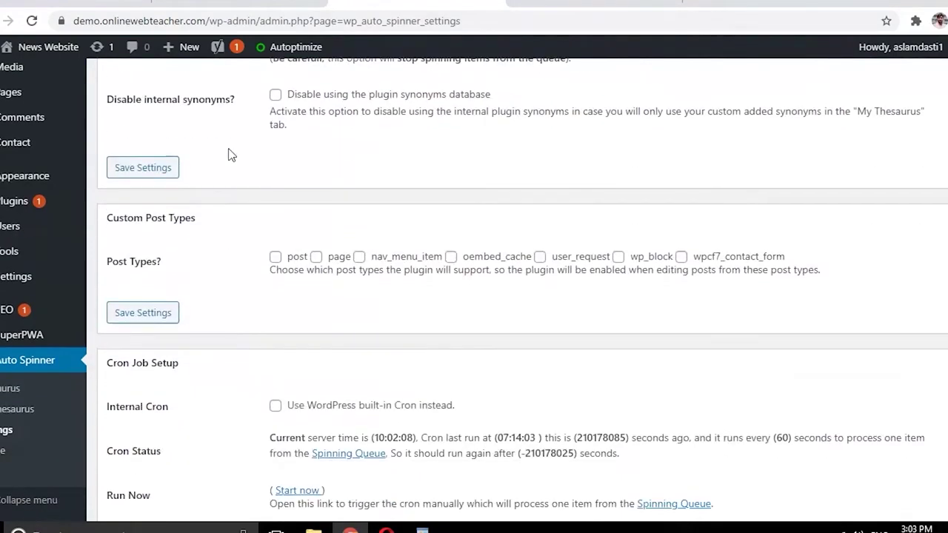
click(151, 178)
Look through the exclusion and protected terms, excluded categories and spinning method options of the saved Auto Spinner settings.
scroll(211, 205, down, 5)
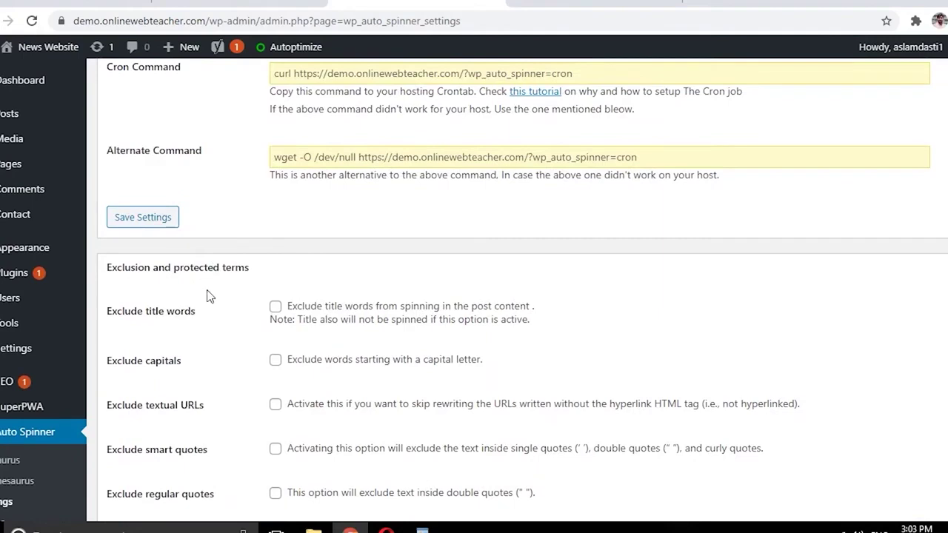
scroll(177, 211, down, 1)
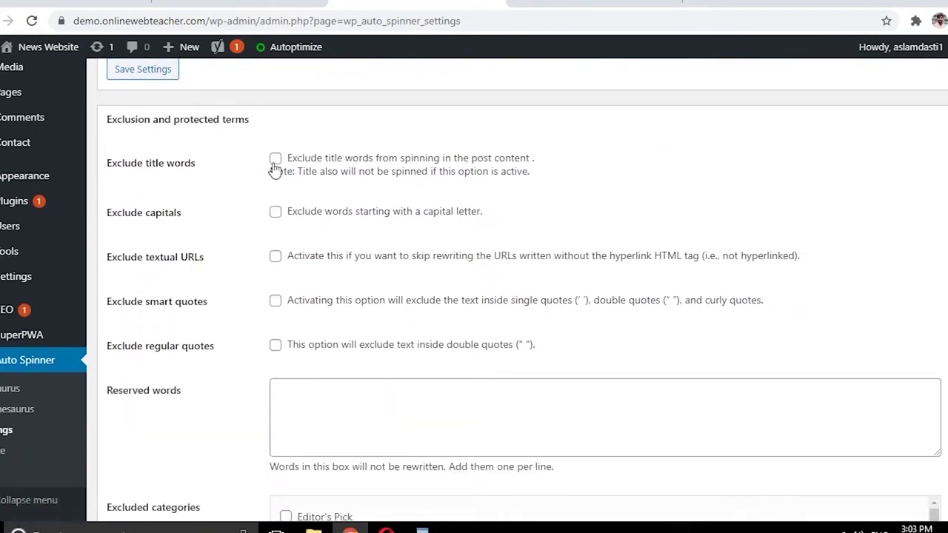
scroll(272, 171, down, 4)
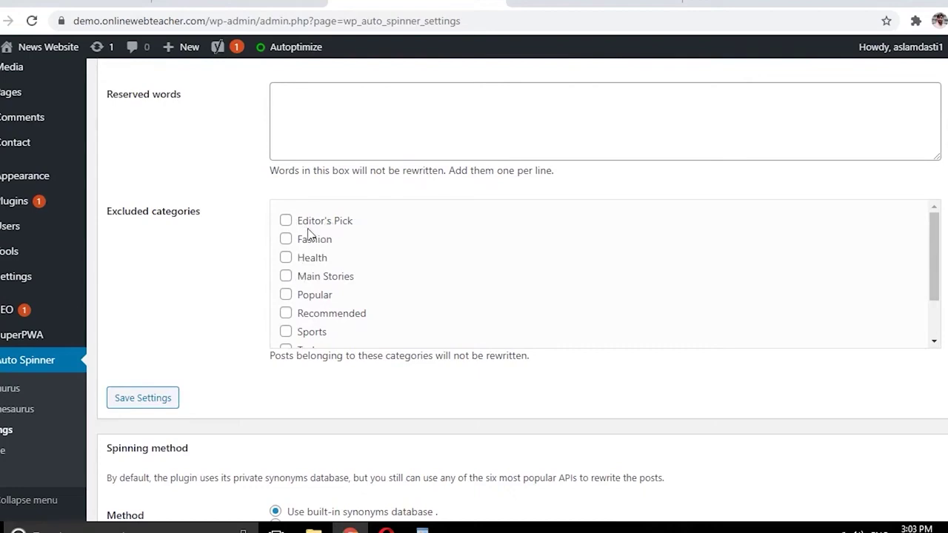
scroll(303, 233, down, 1)
scroll(208, 267, down, 3)
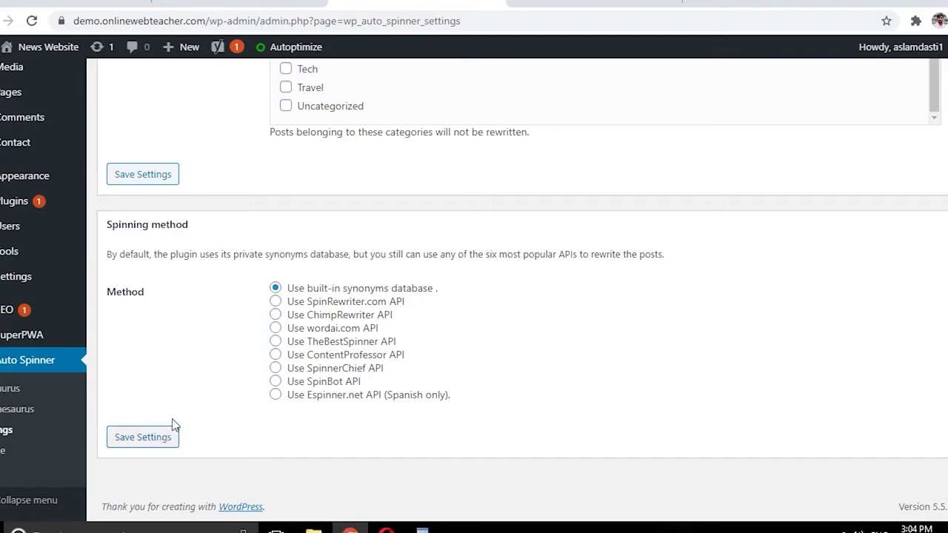
scroll(170, 429, up, 18)
scroll(172, 424, up, 10)
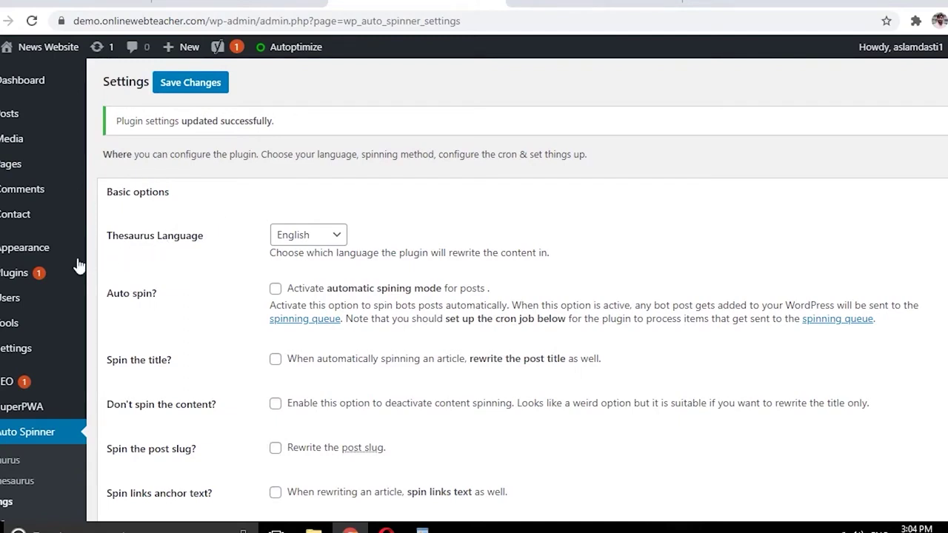
Install the plugin from the wp-automatic (1) ZIP file in the Documents folder and activate it.
mouse_move(34, 273)
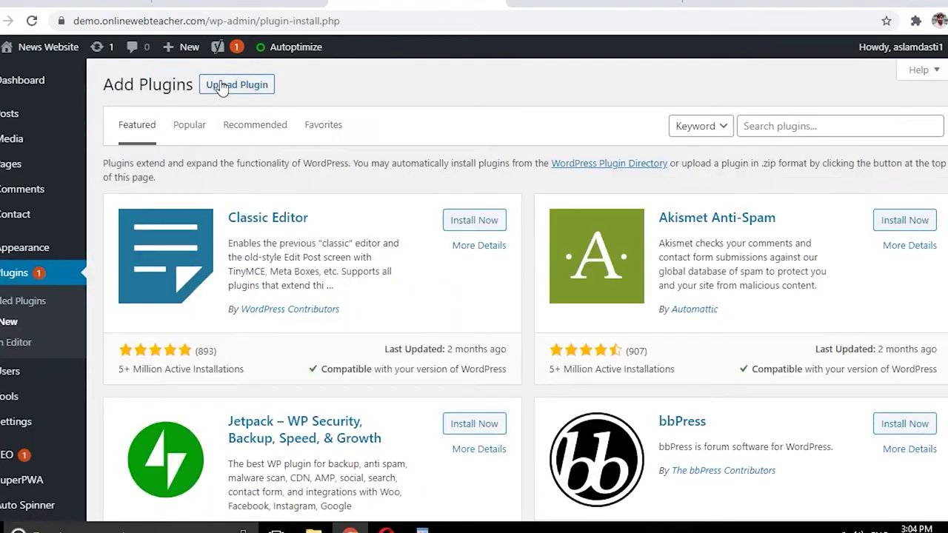
click(223, 85)
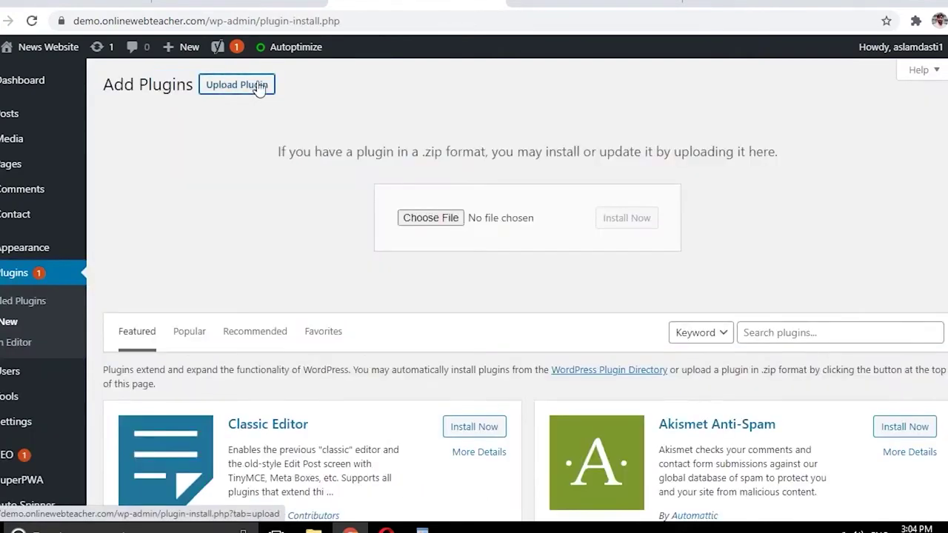
click(446, 218)
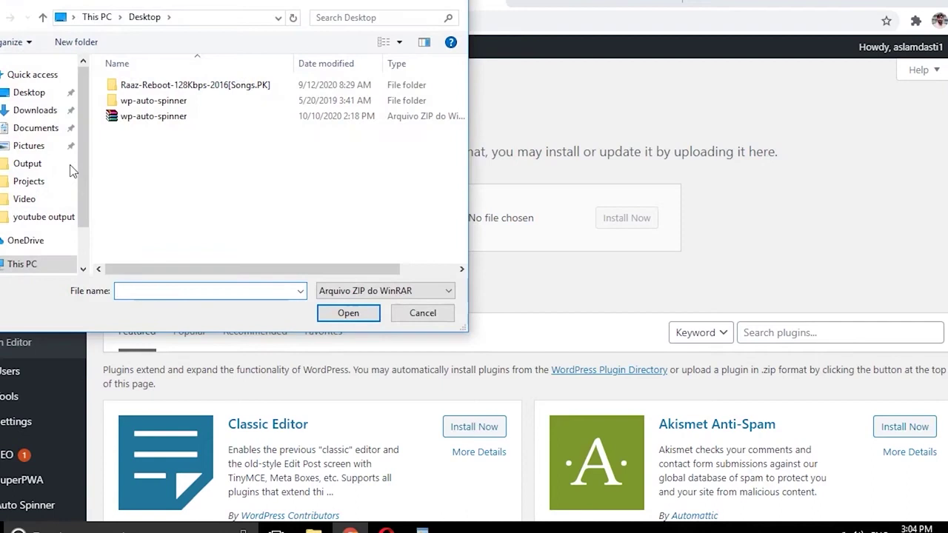
click(46, 130)
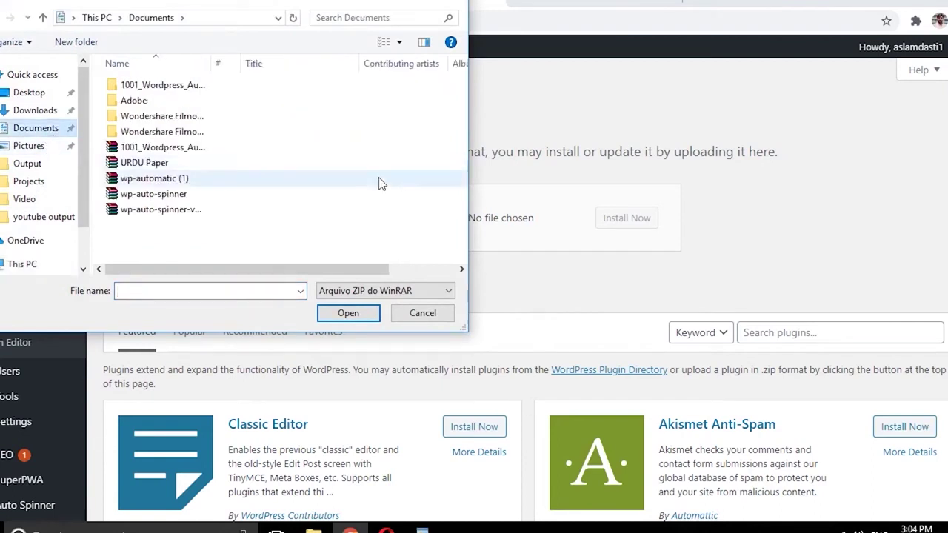
double_click(187, 184)
click(618, 231)
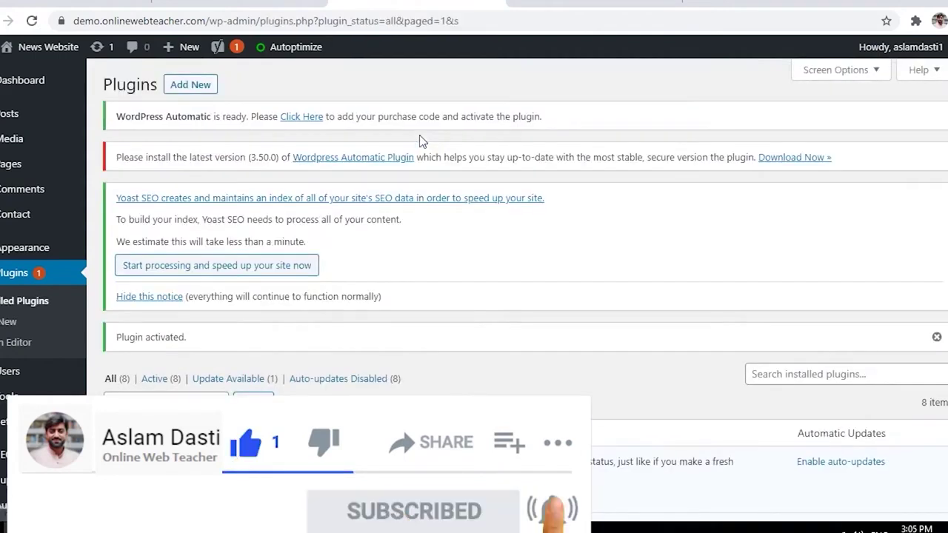
Open the general settings page of the WP Automatic plugin.
scroll(392, 201, down, 2)
scroll(392, 202, up, 2)
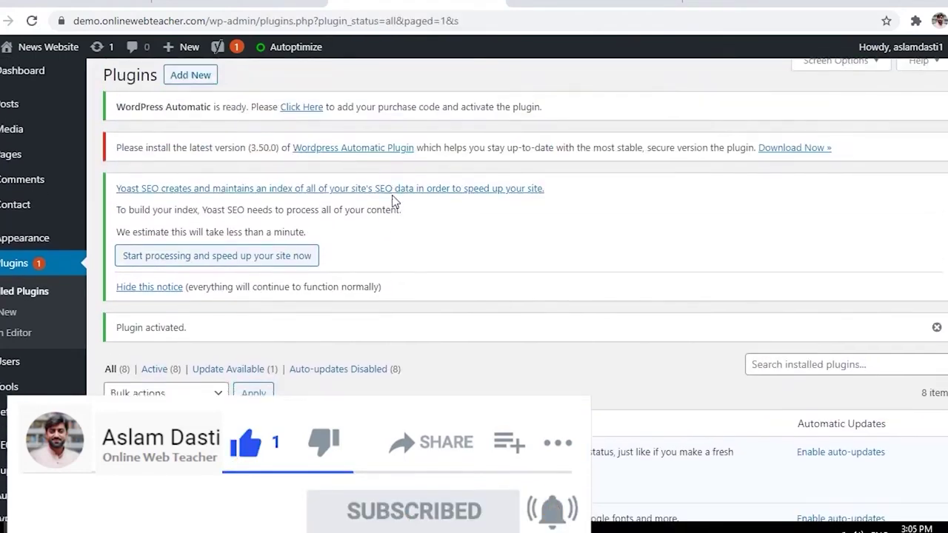
scroll(392, 202, down, 3)
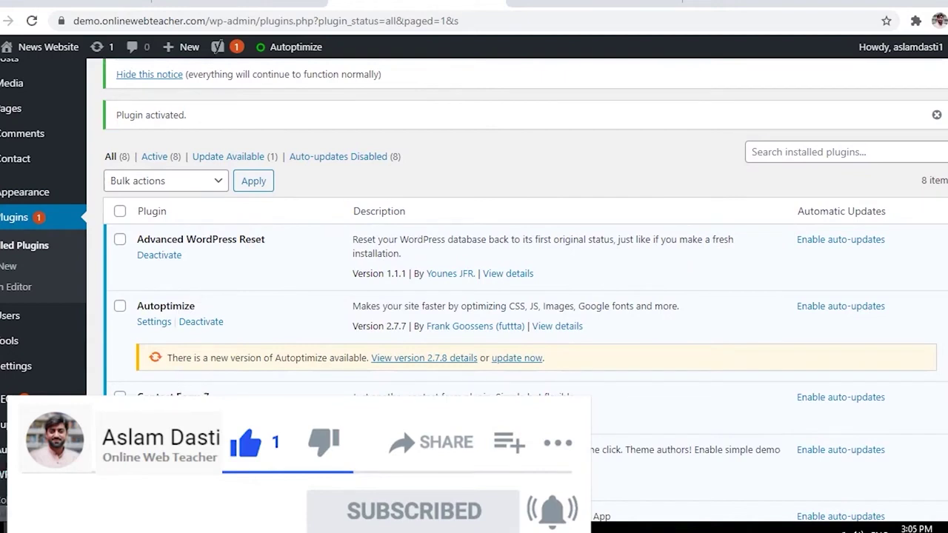
mouse_move(82, 475)
click(114, 459)
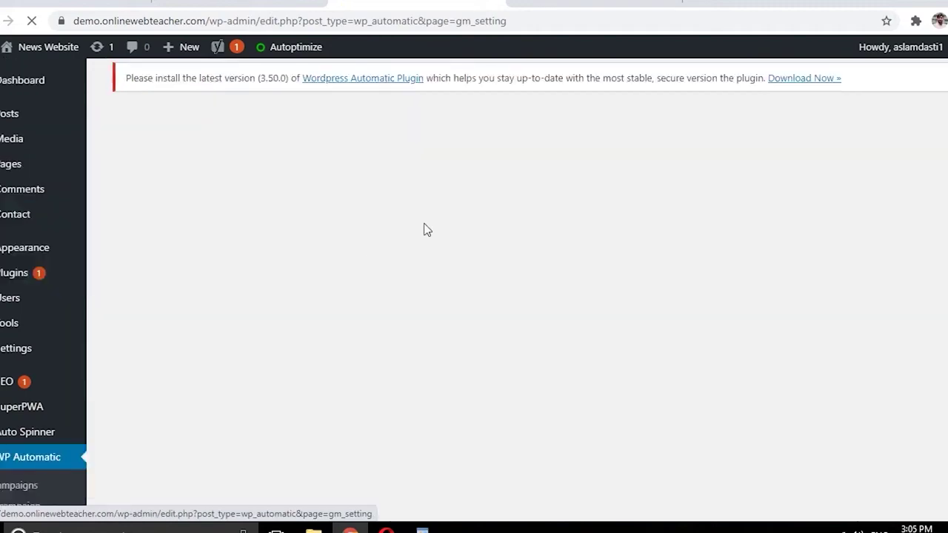
Look through the WP Automatic general settings, including the Amazon, Clickbank, Ezinearticles, Best Spinner, Flicker, eBay, ads and proxy sections.
scroll(453, 237, down, 3)
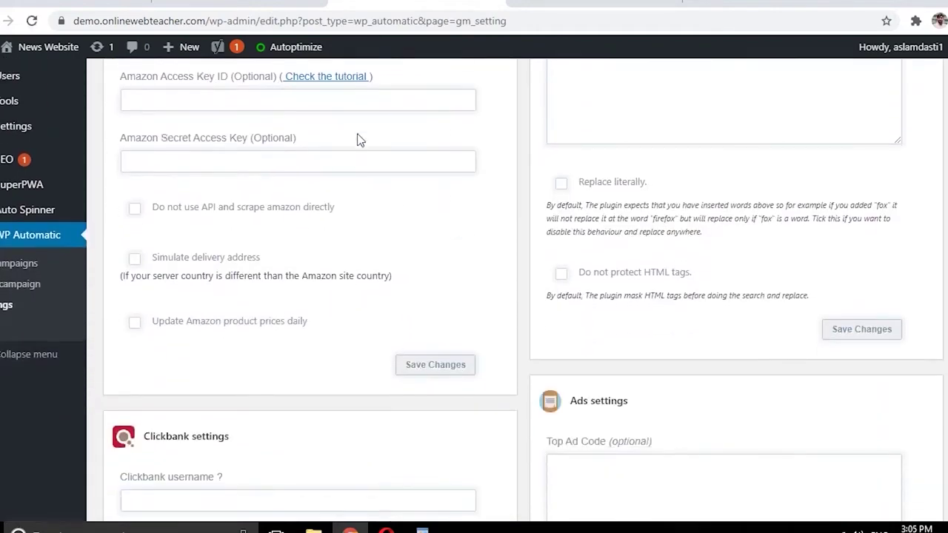
scroll(296, 135, down, 4)
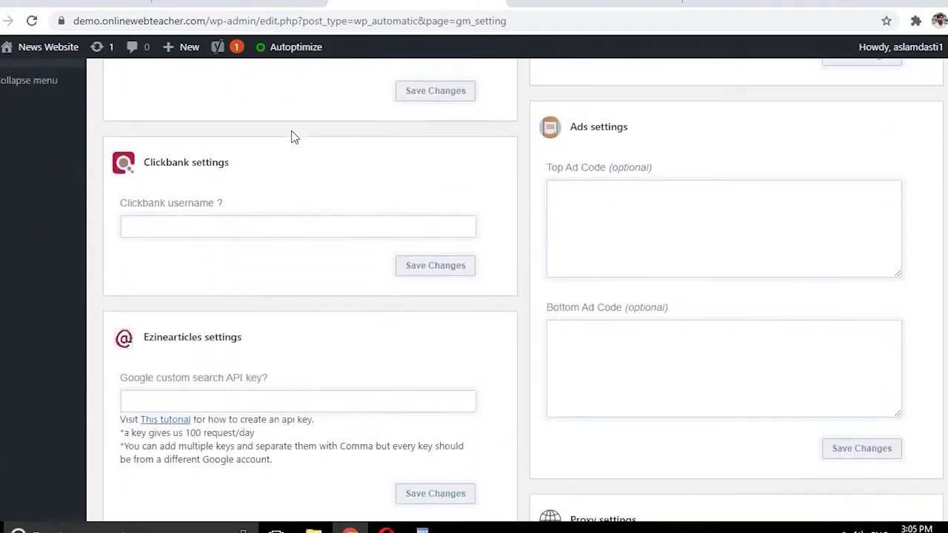
scroll(292, 137, up, 5)
scroll(236, 160, down, 4)
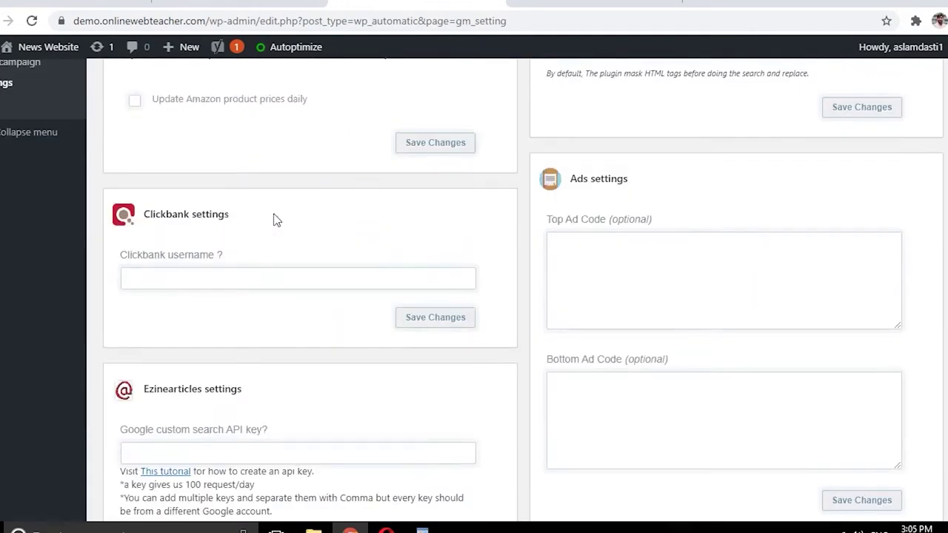
scroll(275, 218, down, 5)
scroll(281, 184, up, 1)
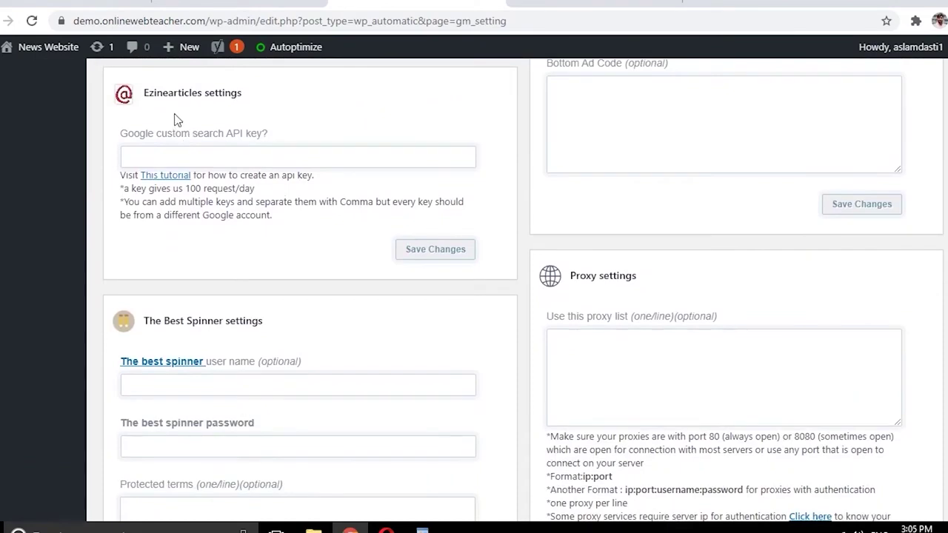
scroll(286, 123, down, 2)
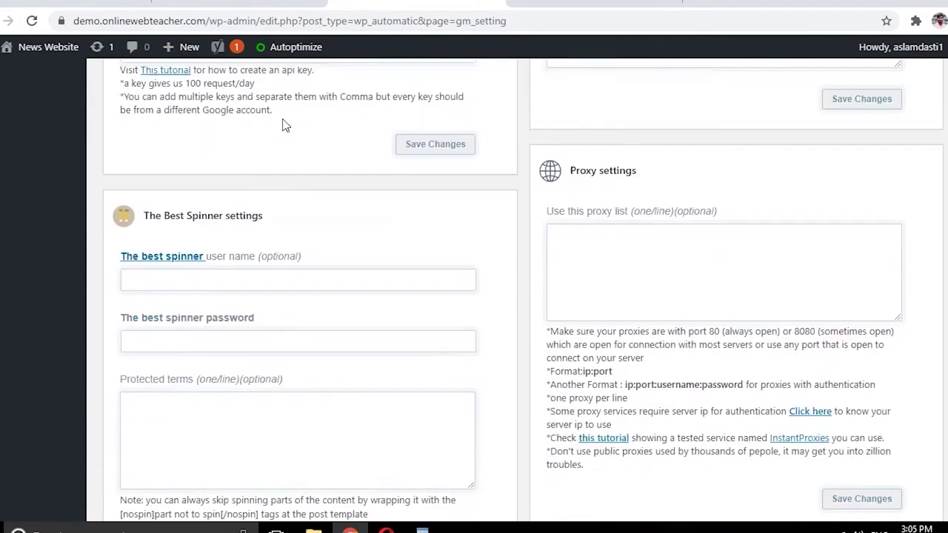
scroll(295, 180, down, 5)
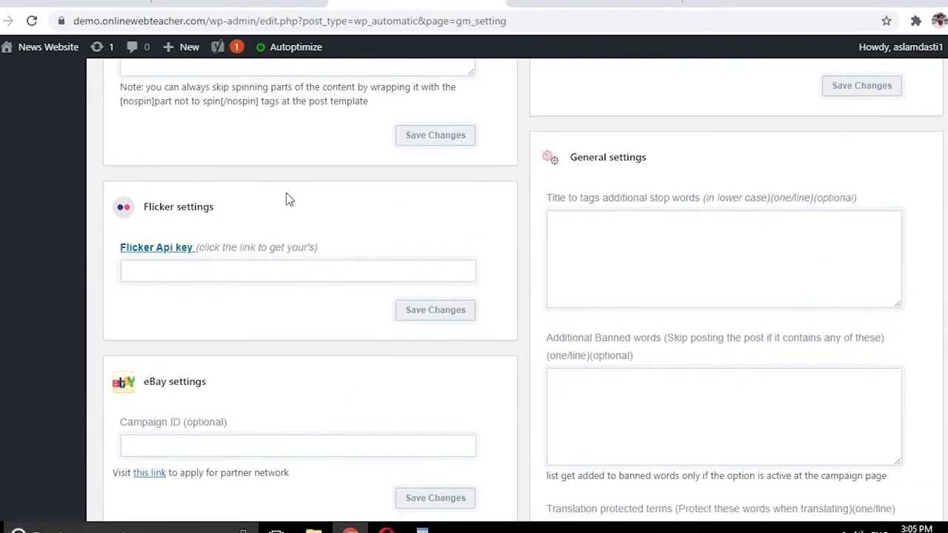
scroll(333, 271, up, 10)
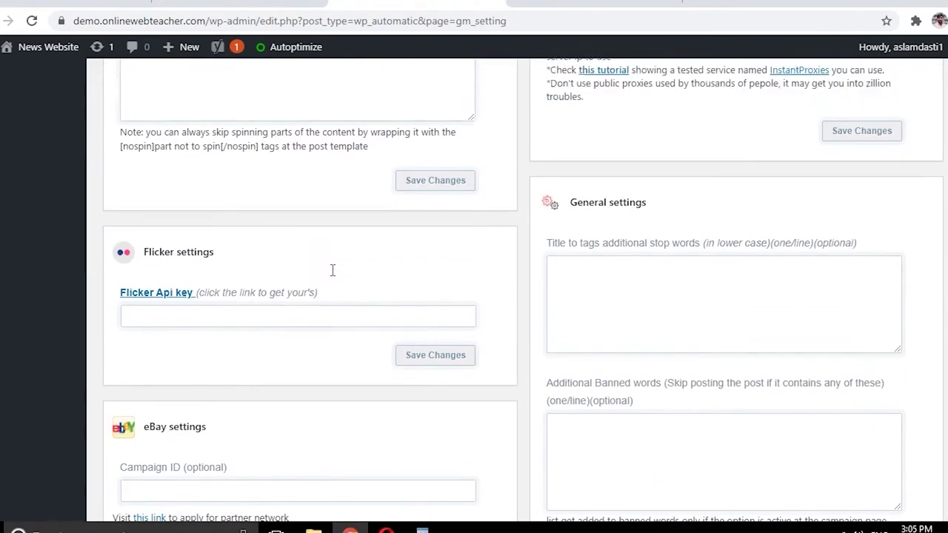
Start a new WP Automatic campaign.
scroll(332, 275, up, 4)
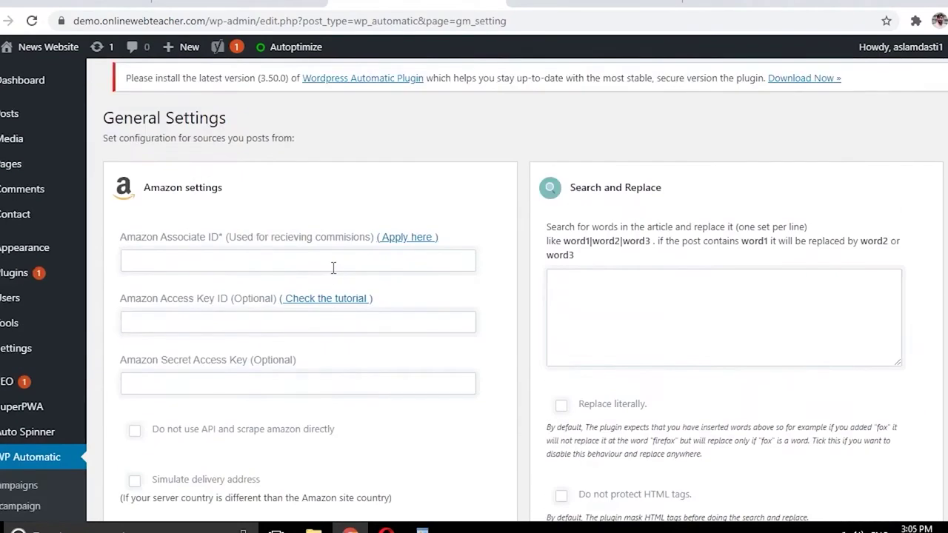
scroll(65, 440, down, 2)
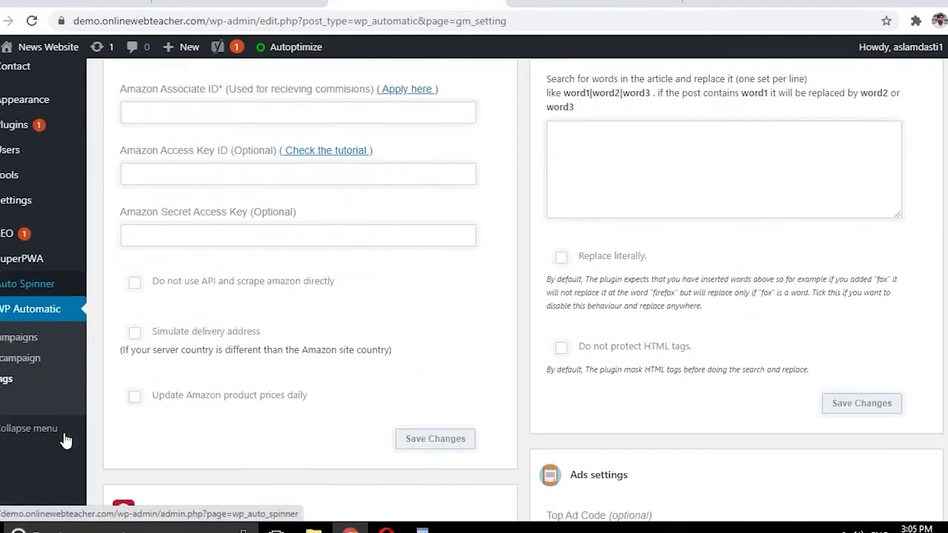
click(9, 363)
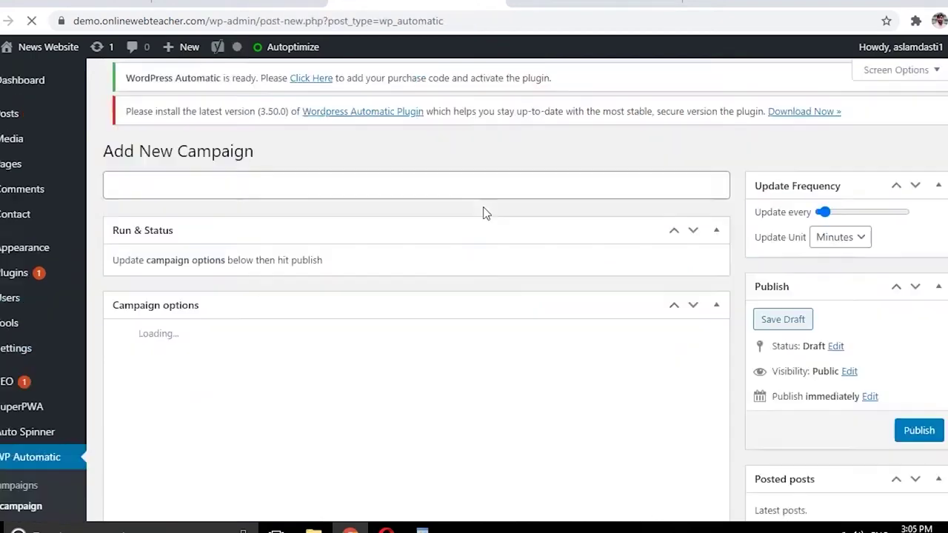
Find the getindianews.com site through Google in a new browser tab and open its Sports section.
click(694, 3)
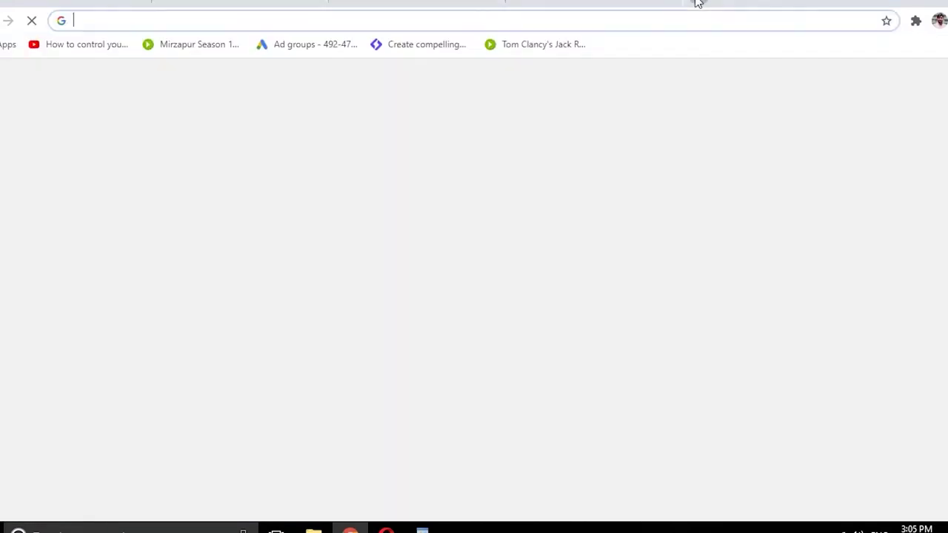
text(getindi)
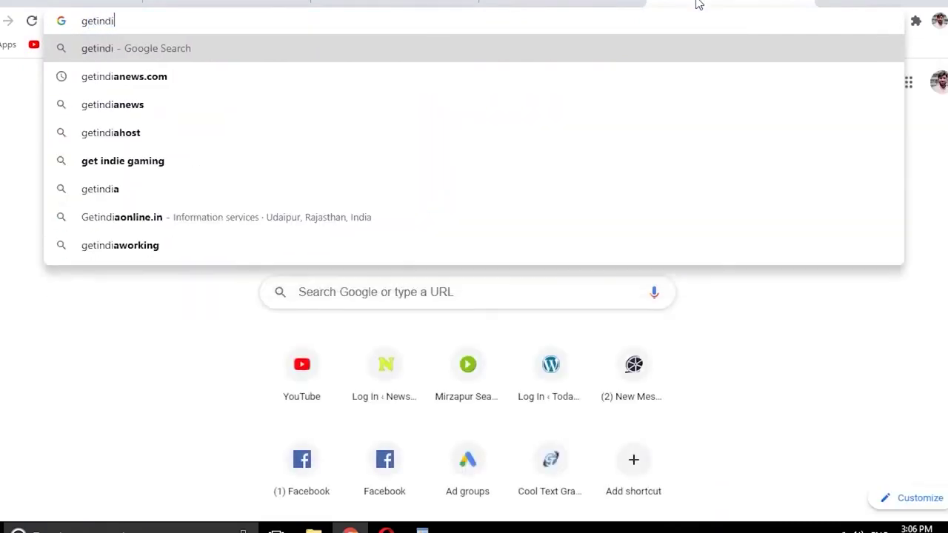
key(Down)
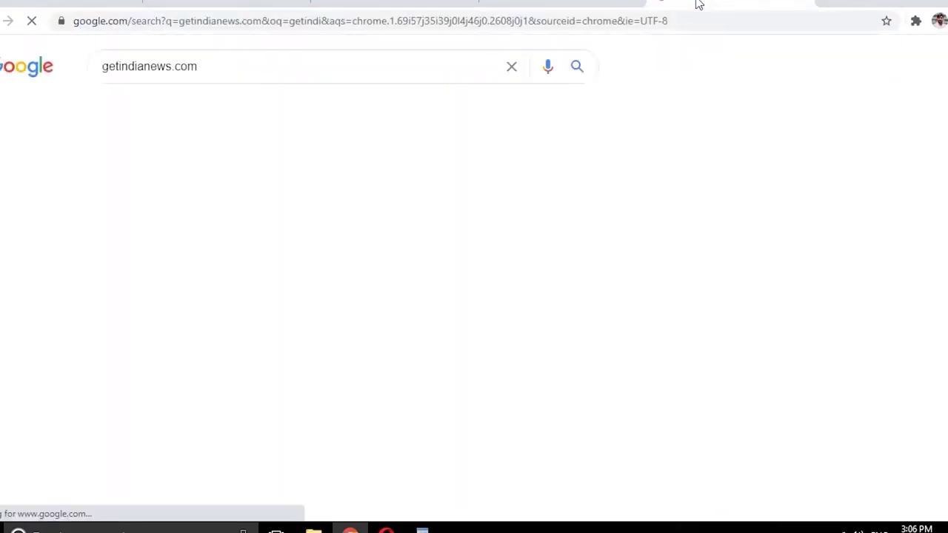
click(280, 191)
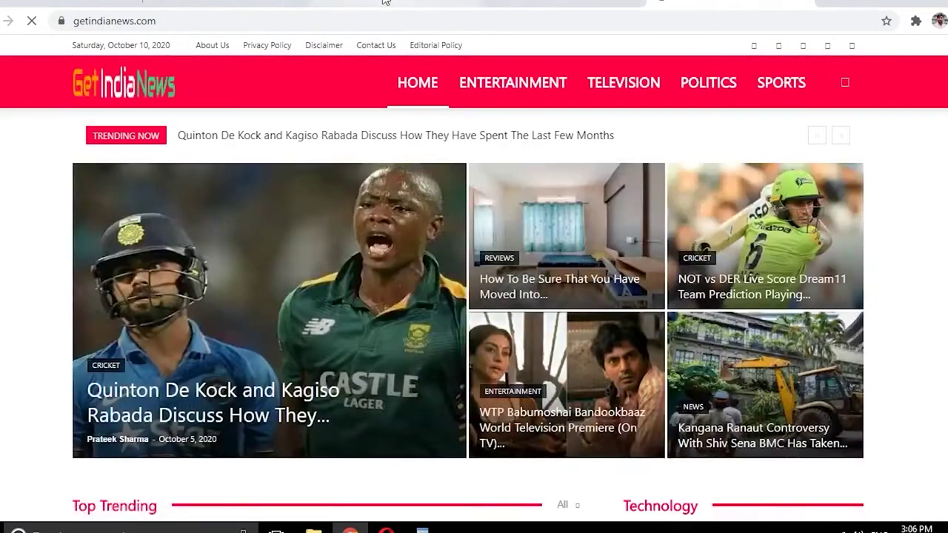
click(384, 2)
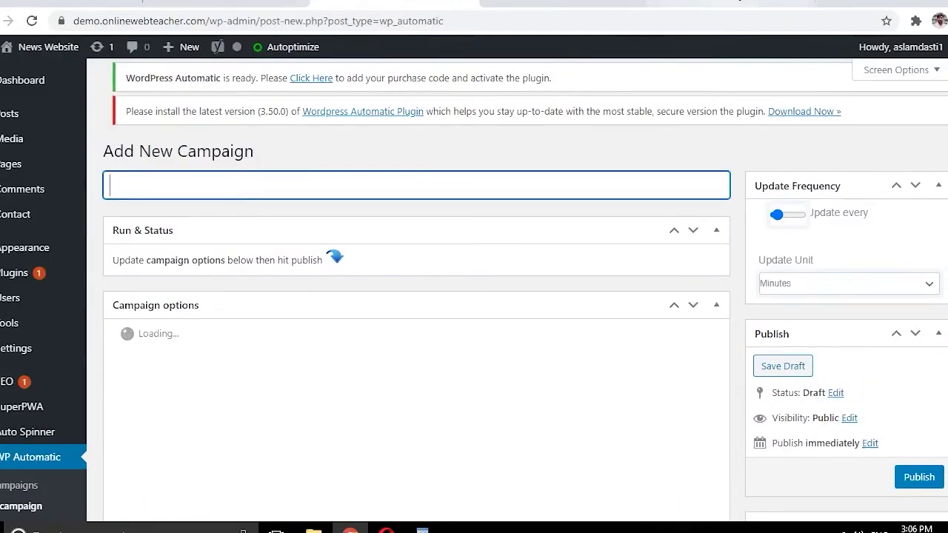
click(733, 3)
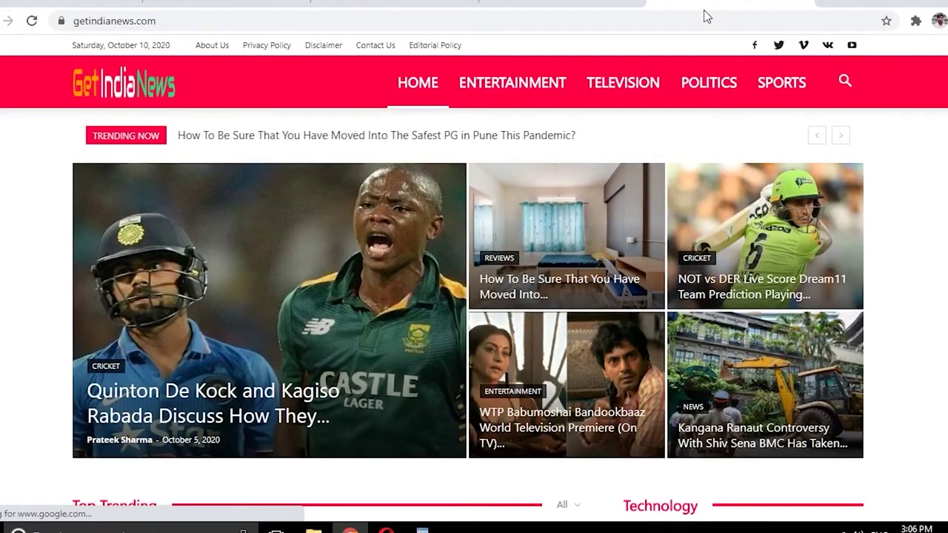
click(775, 98)
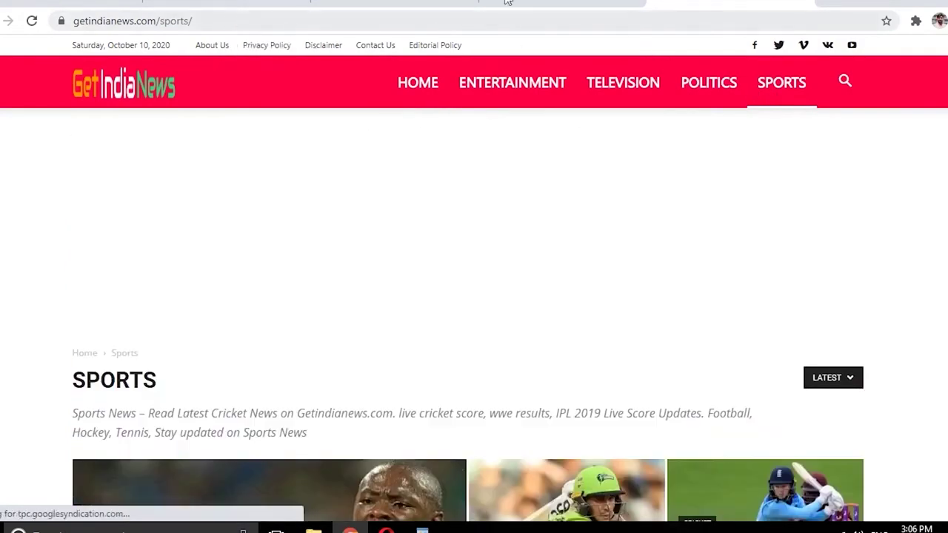
Title the new WP Automatic campaign "sports" and publish it.
click(563, 3)
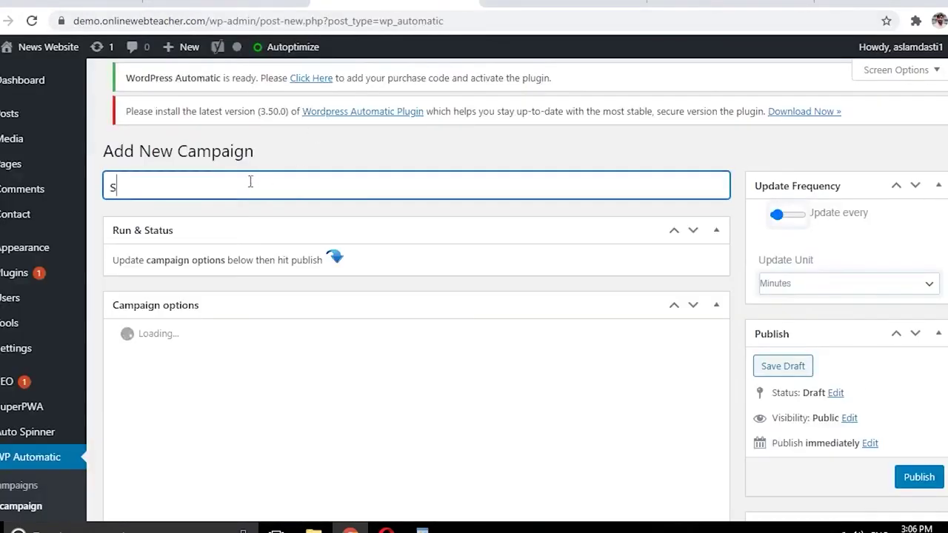
text(rts)
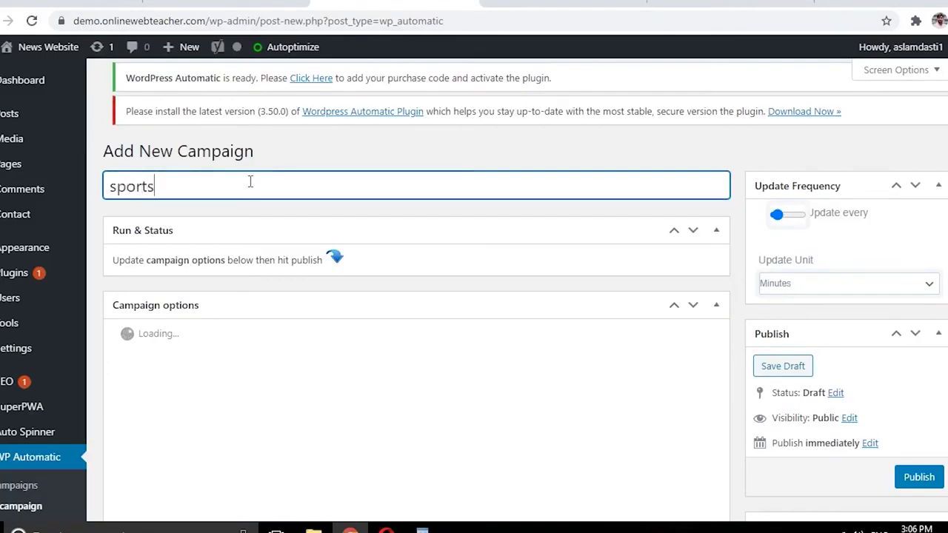
click(913, 481)
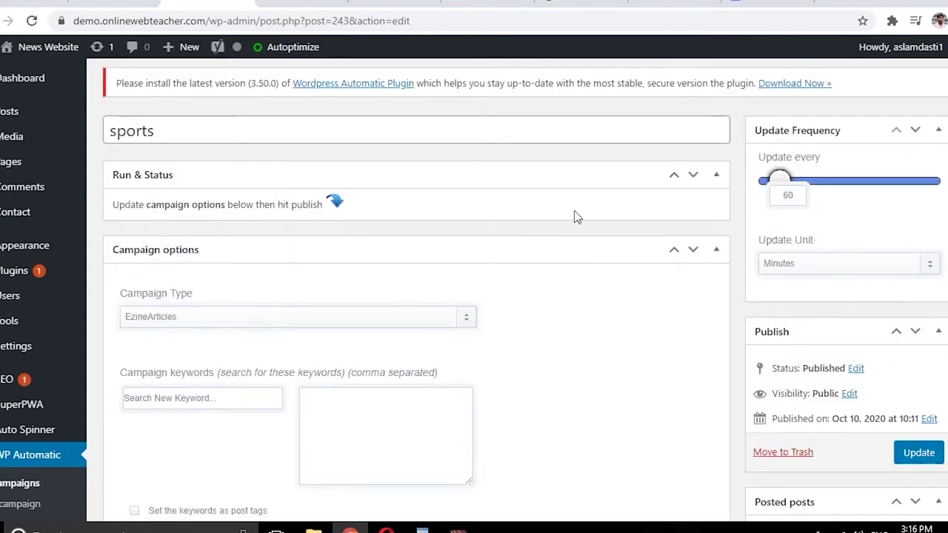
Set the sports campaign's type to Feeds.
scroll(328, 167, down, 1)
scroll(205, 101, up, 2)
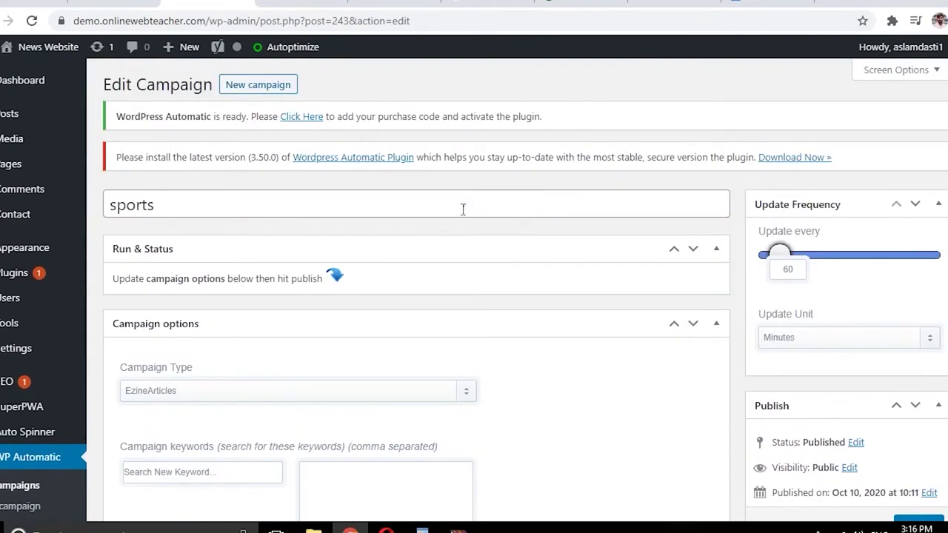
scroll(256, 322, down, 1)
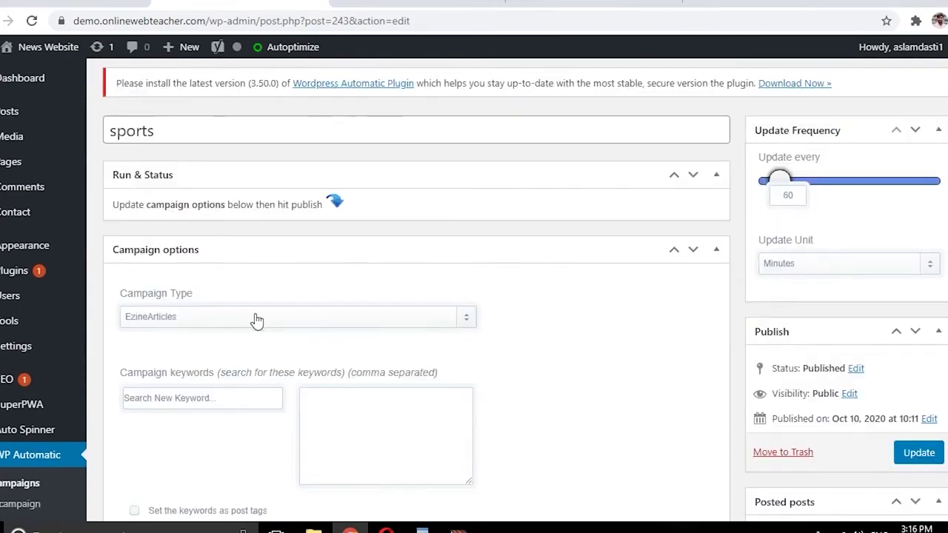
click(323, 317)
scroll(307, 207, down, 1)
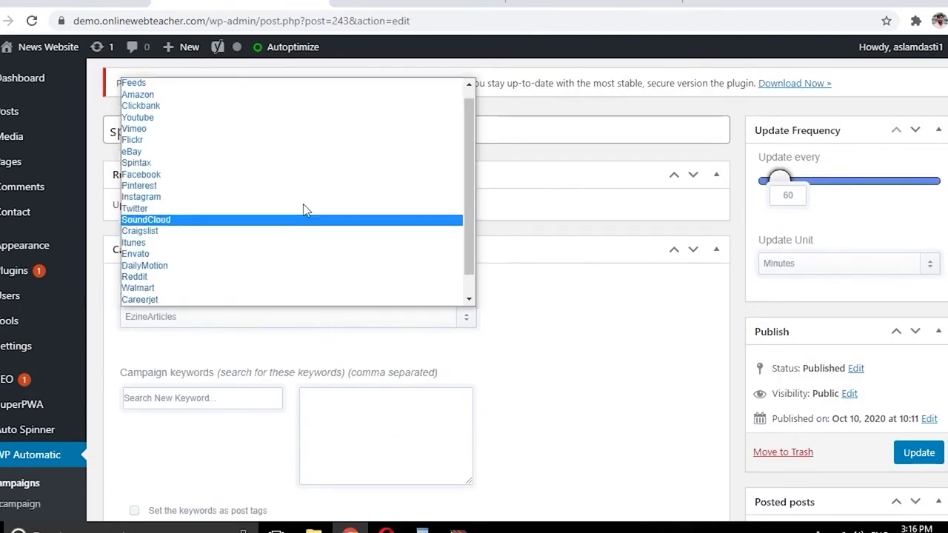
click(208, 85)
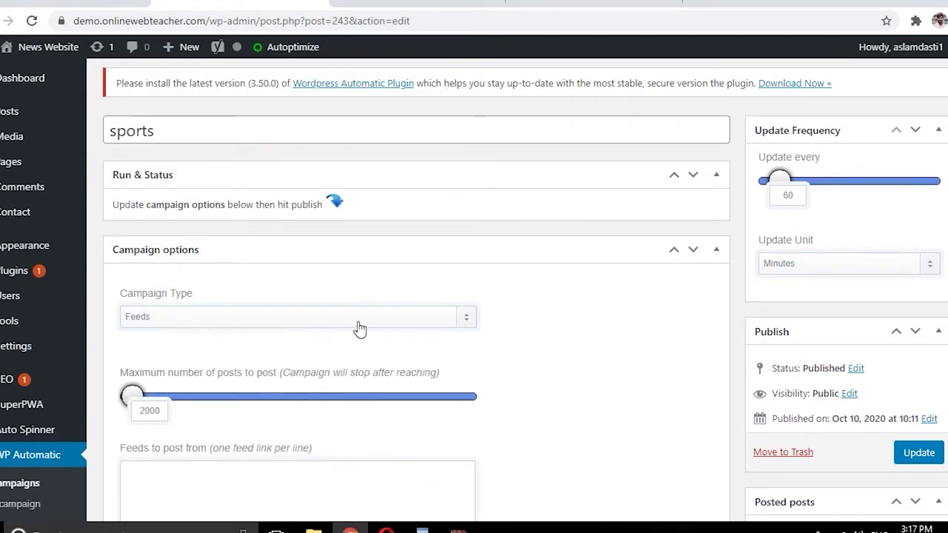
Load the RSS feed of the getindianews.com Sports section by appending "feed" to its address, and look over its contents.
scroll(372, 300, down, 1)
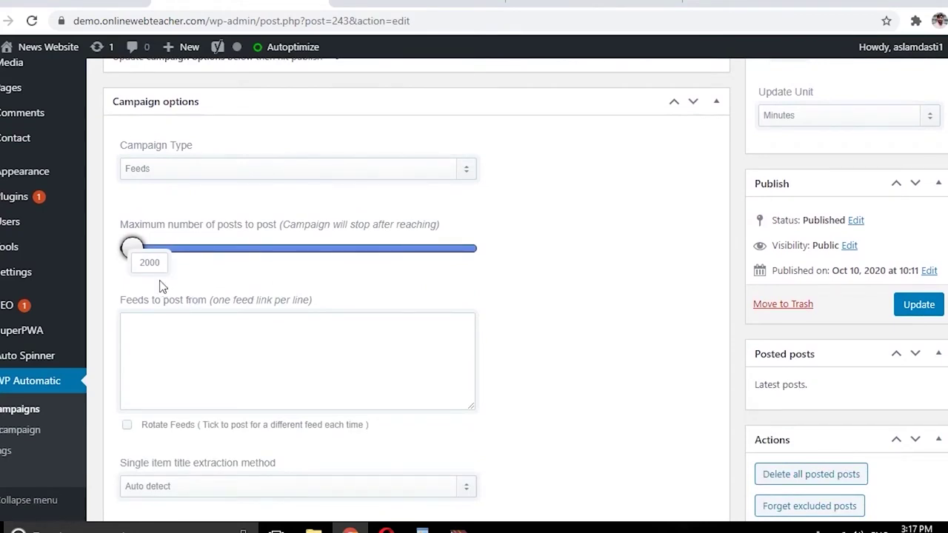
scroll(260, 304, down, 1)
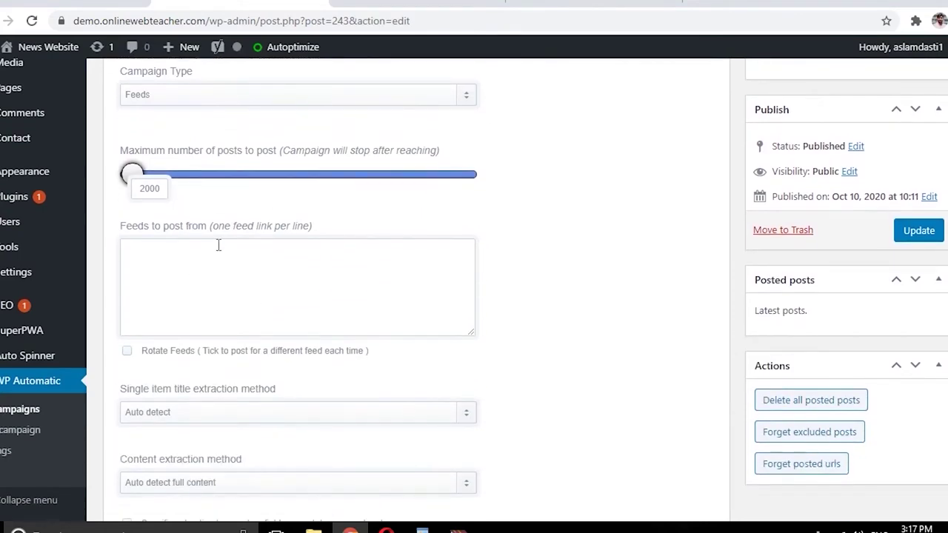
click(593, 3)
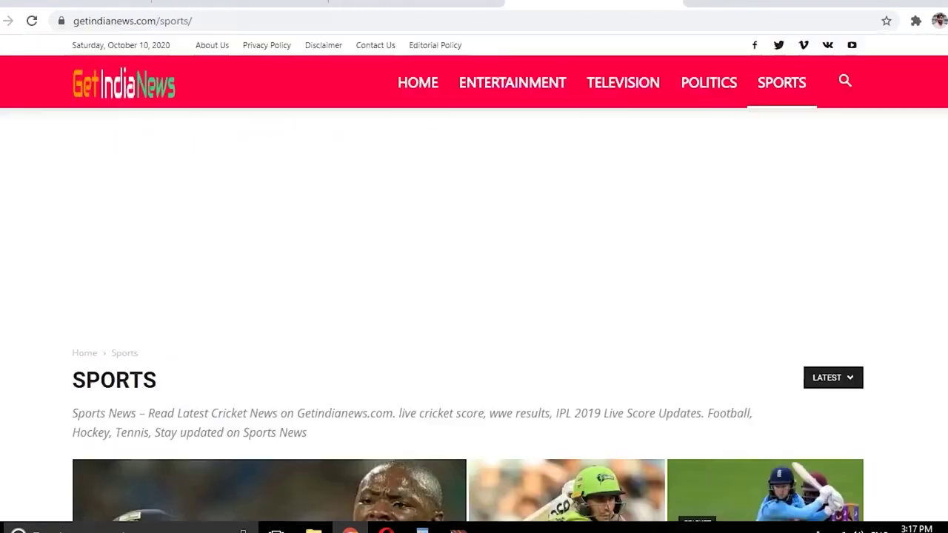
click(351, 22)
click(349, 20)
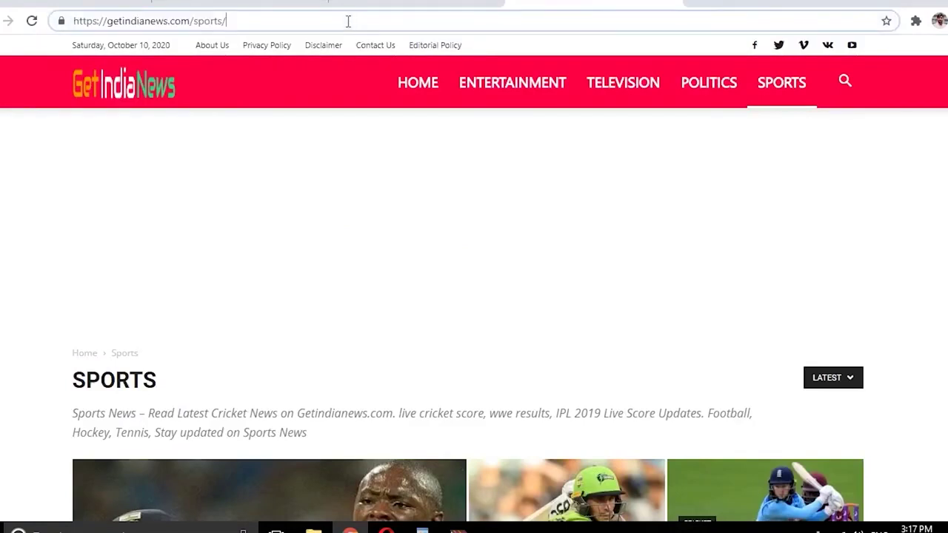
text(feed)
key(Return)
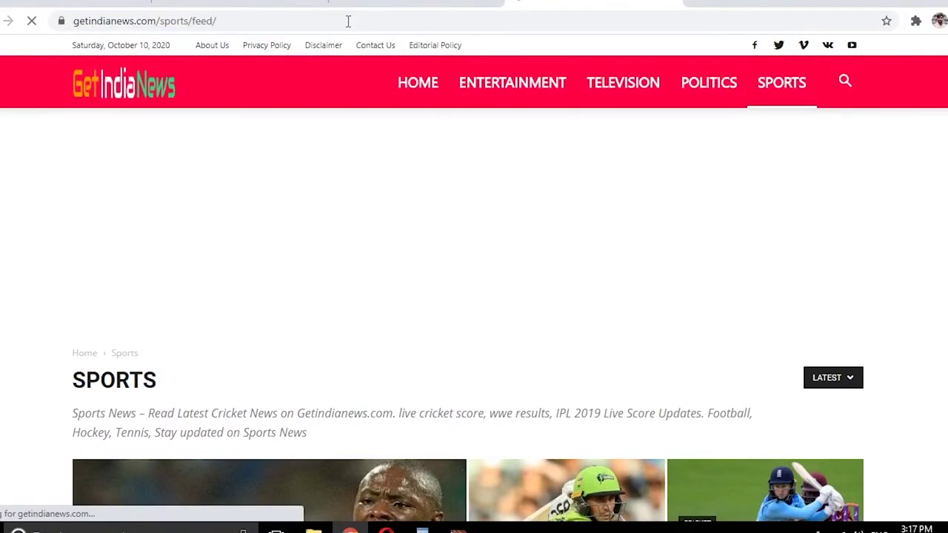
scroll(296, 294, down, 2)
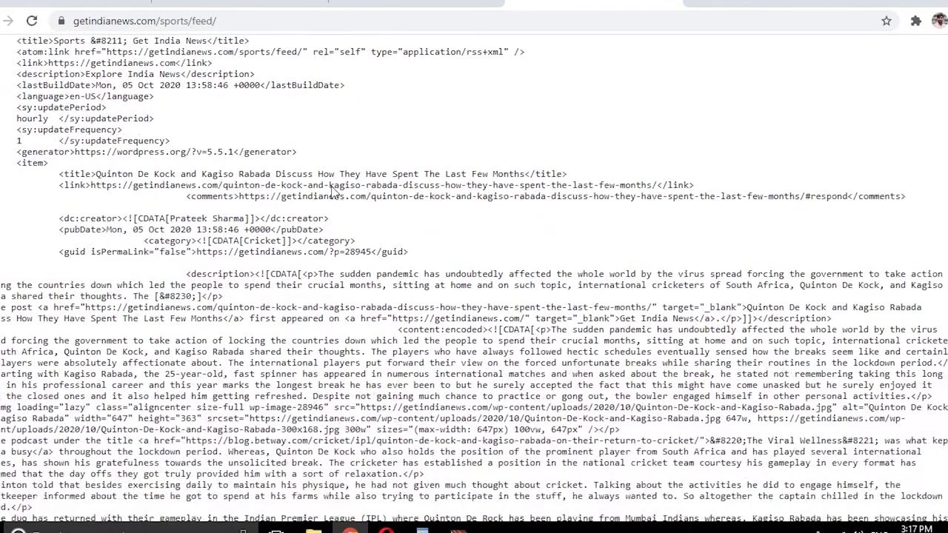
scroll(296, 294, up, 2)
Copy the getindianews.com sports feed address and paste it as the feed to post from in the sports campaign.
click(262, 25)
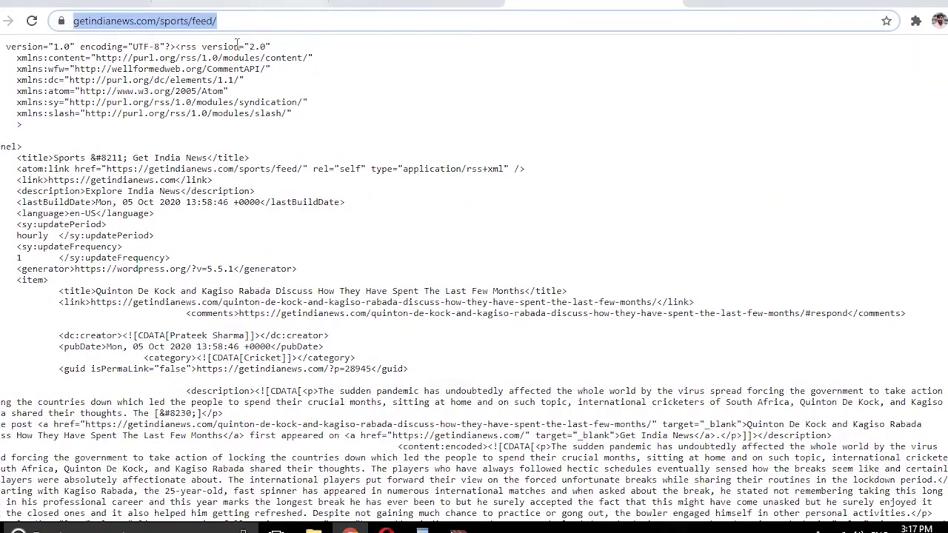
right_click(217, 26)
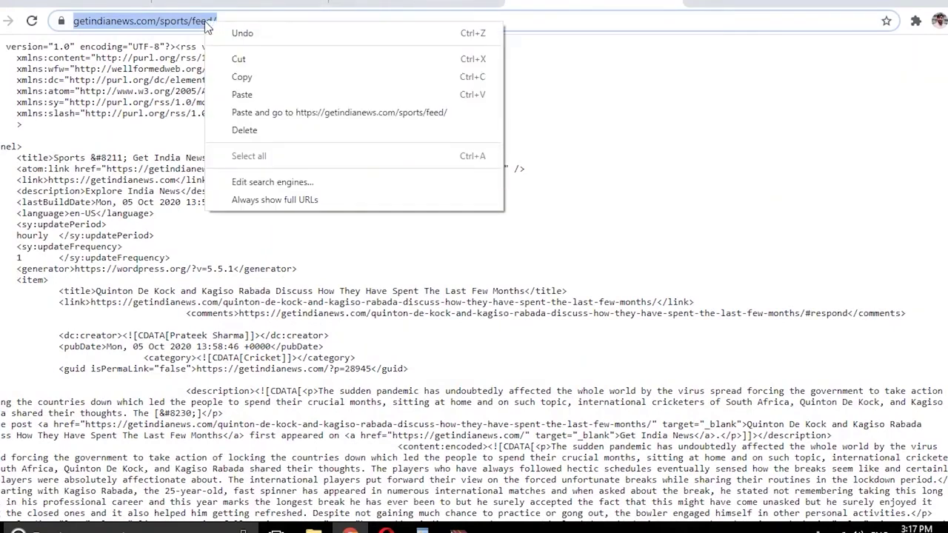
click(240, 71)
click(259, 4)
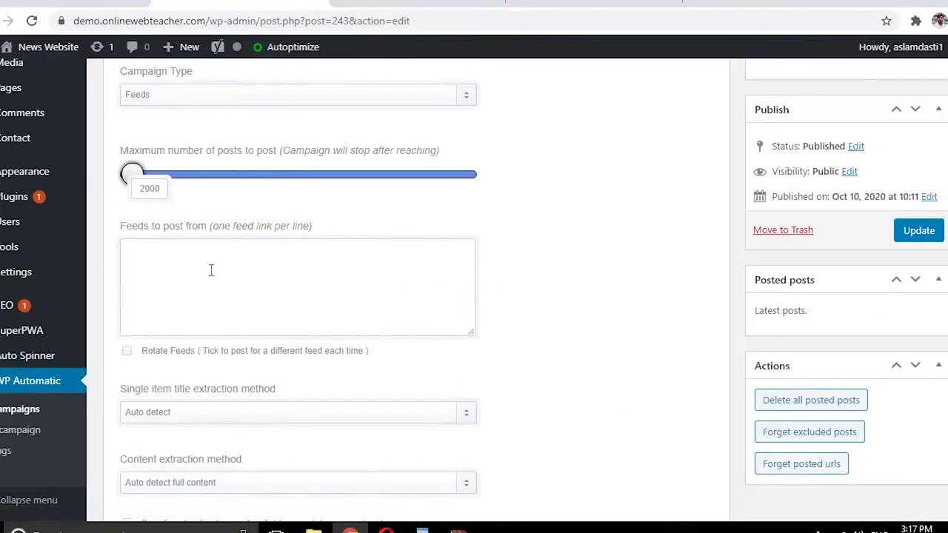
right_click(182, 271)
click(220, 368)
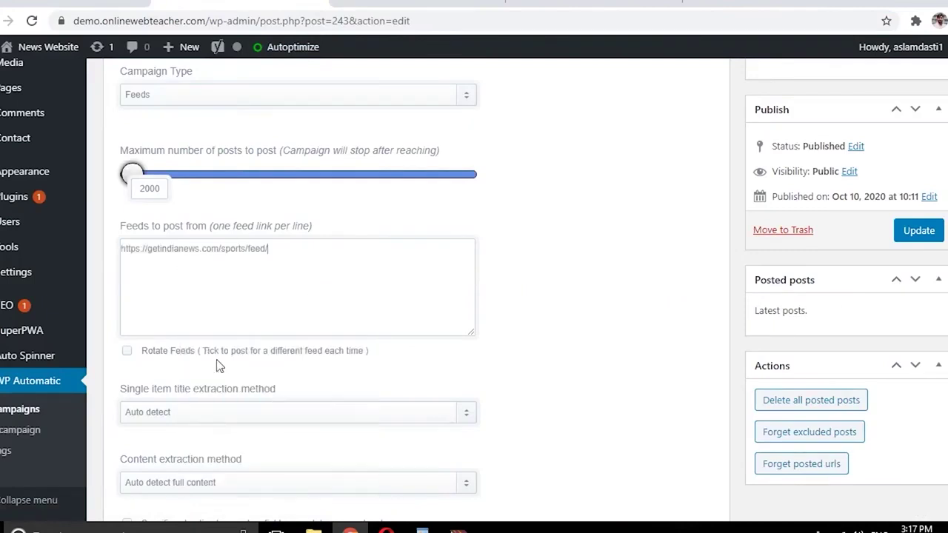
scroll(435, 247, down, 2)
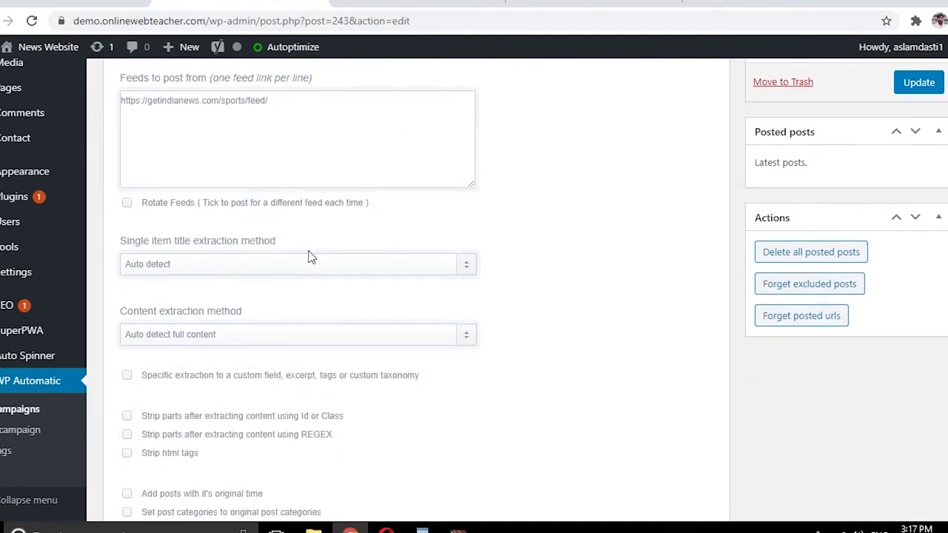
scroll(292, 249, down, 1)
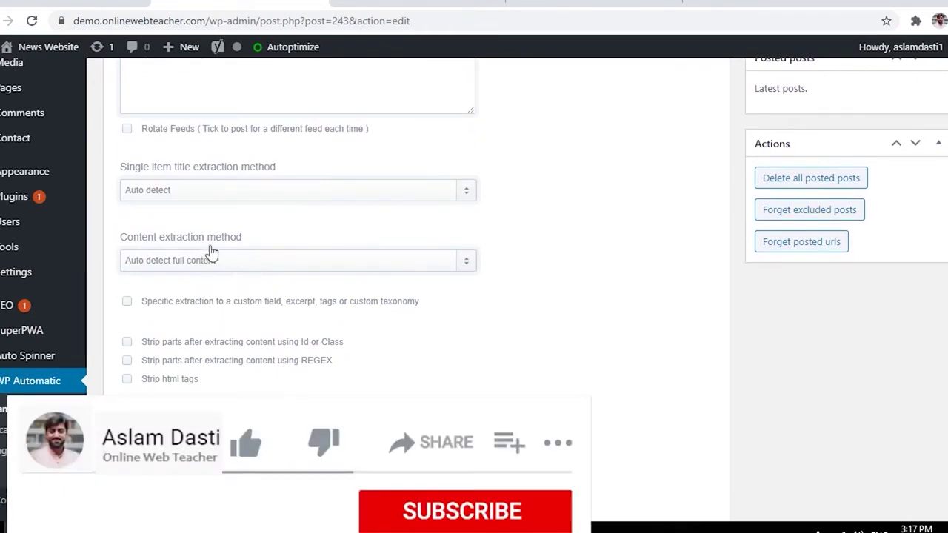
scroll(309, 209, down, 1)
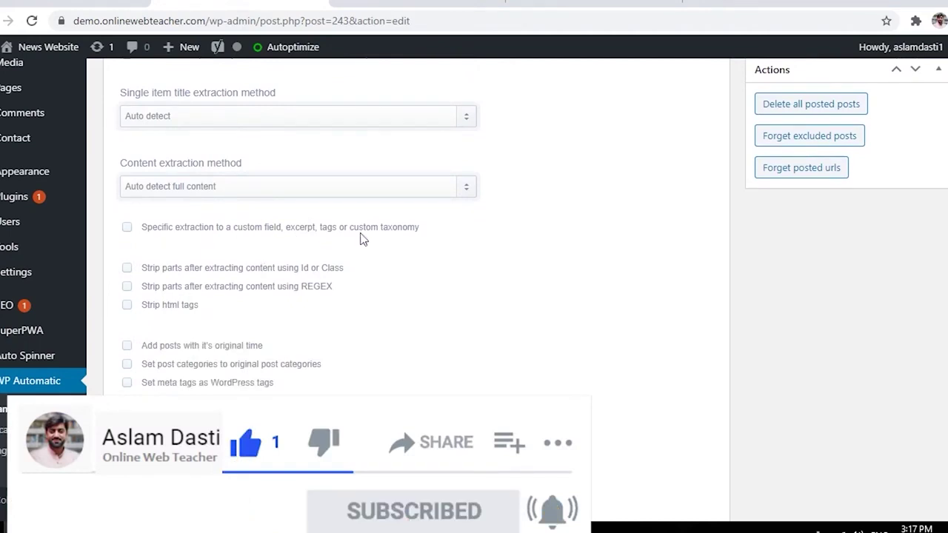
click(126, 228)
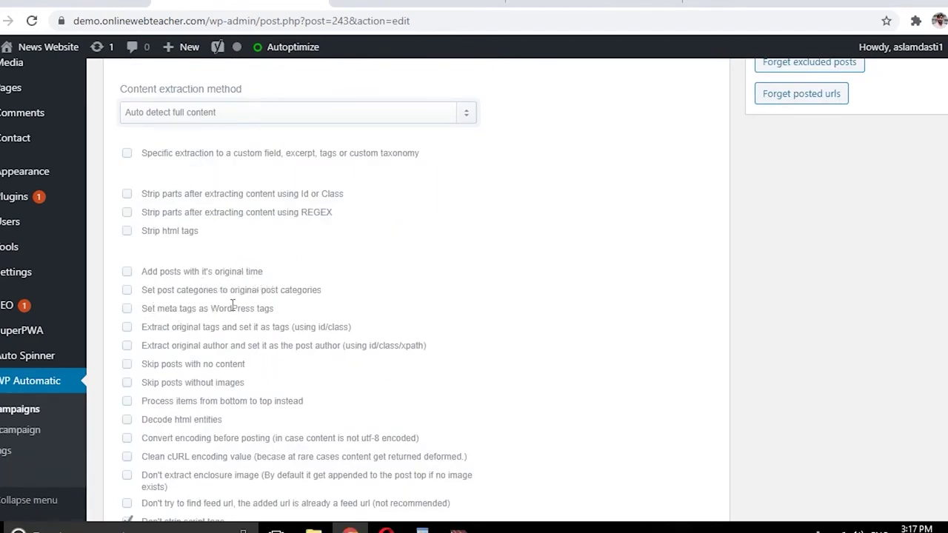
click(126, 290)
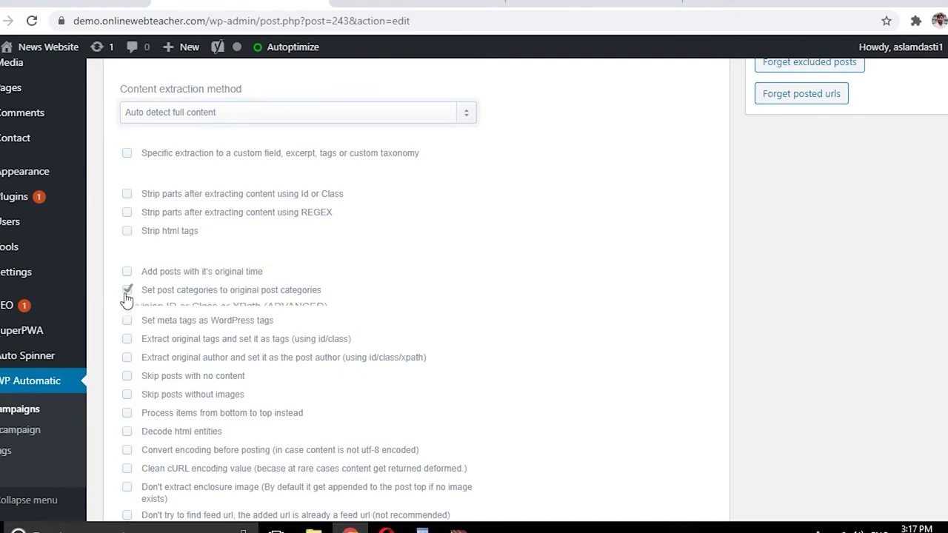
click(127, 290)
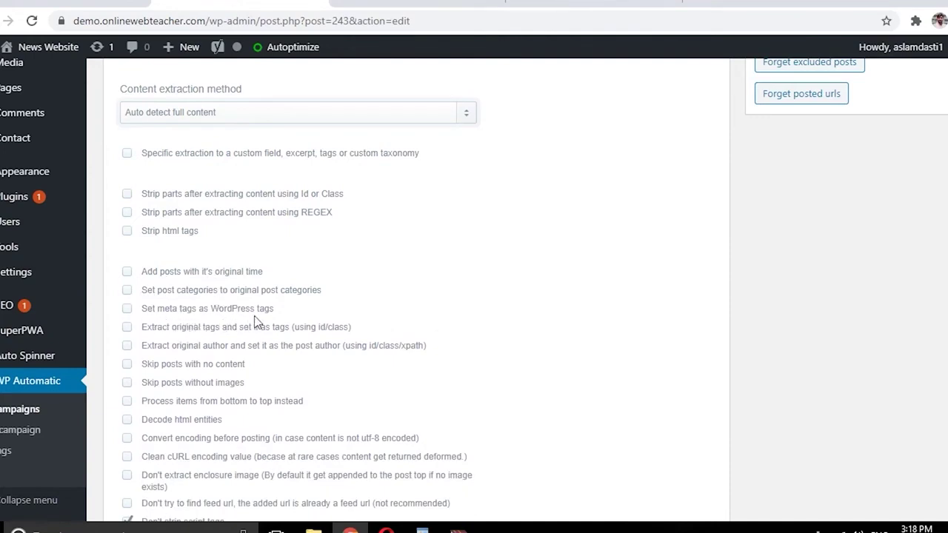
Delete the source link line from the campaign's post text template.
scroll(257, 318, down, 1)
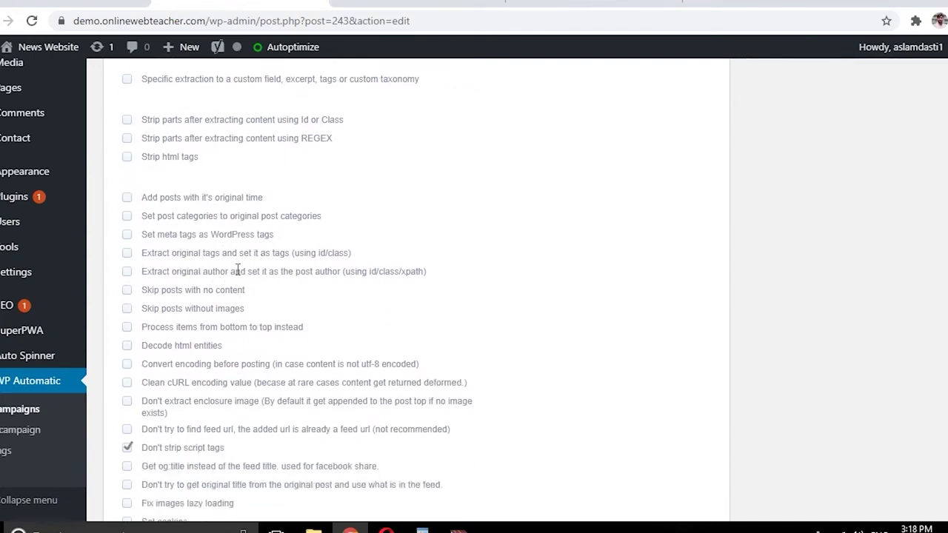
scroll(243, 269, down, 1)
scroll(244, 269, down, 1)
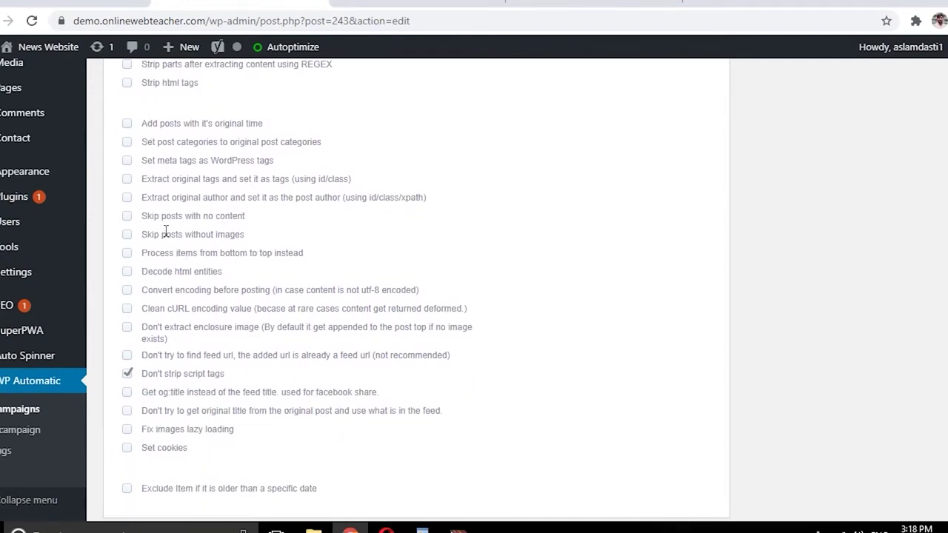
scroll(165, 233, down, 6)
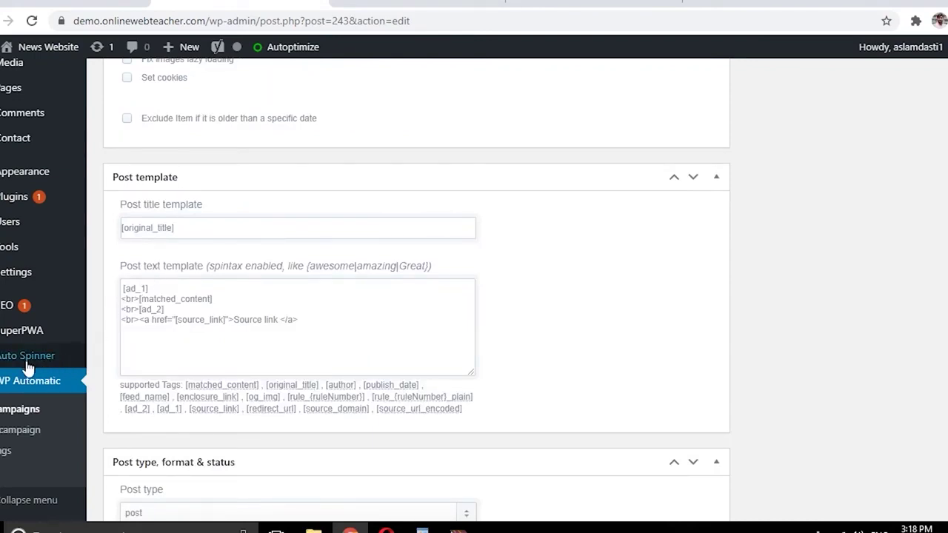
mouse_move(30, 363)
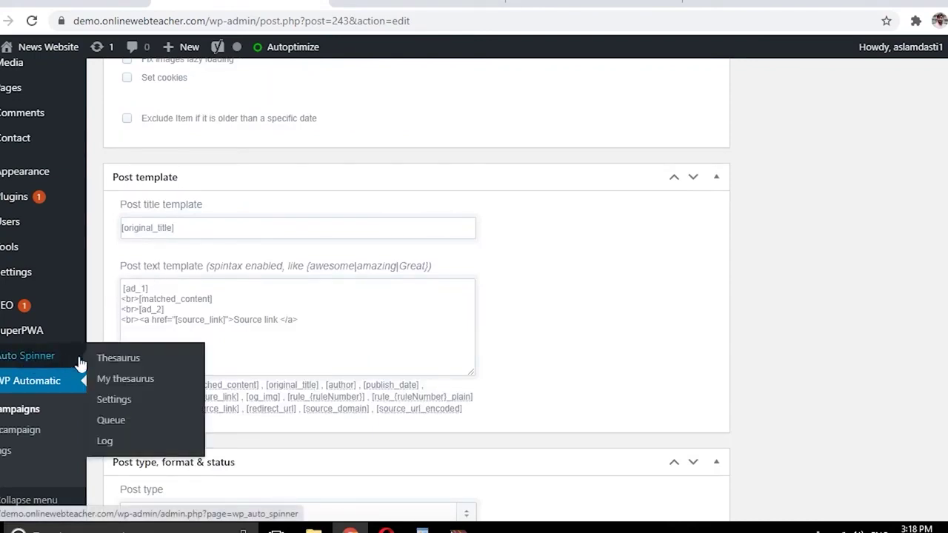
scroll(565, 278, down, 1)
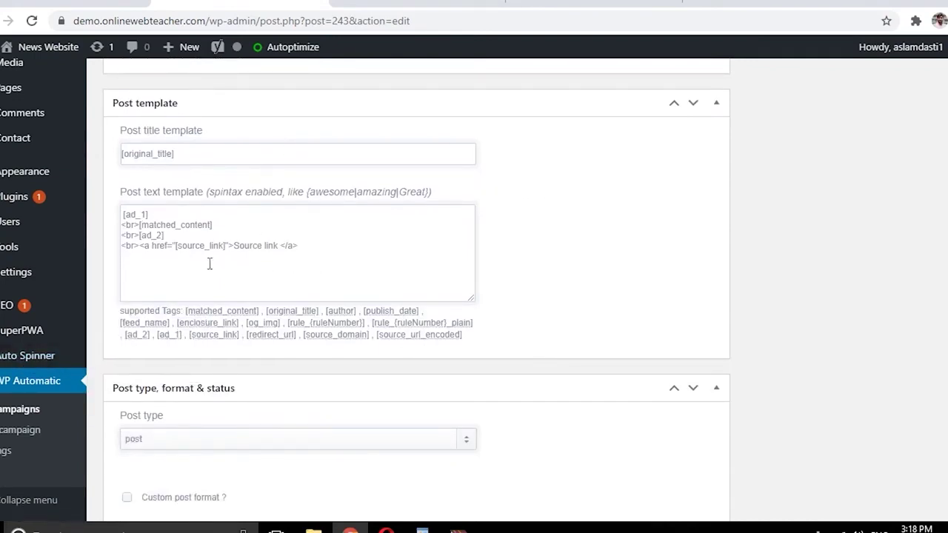
drag(123, 246, 303, 246)
key(BackSpace)
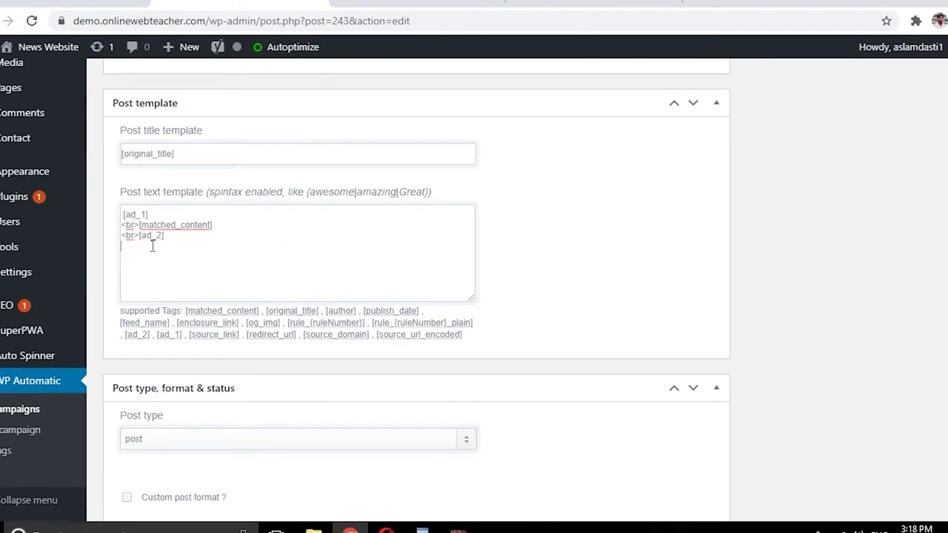
Assign the campaign's posts to the Sports category.
scroll(221, 230, down, 2)
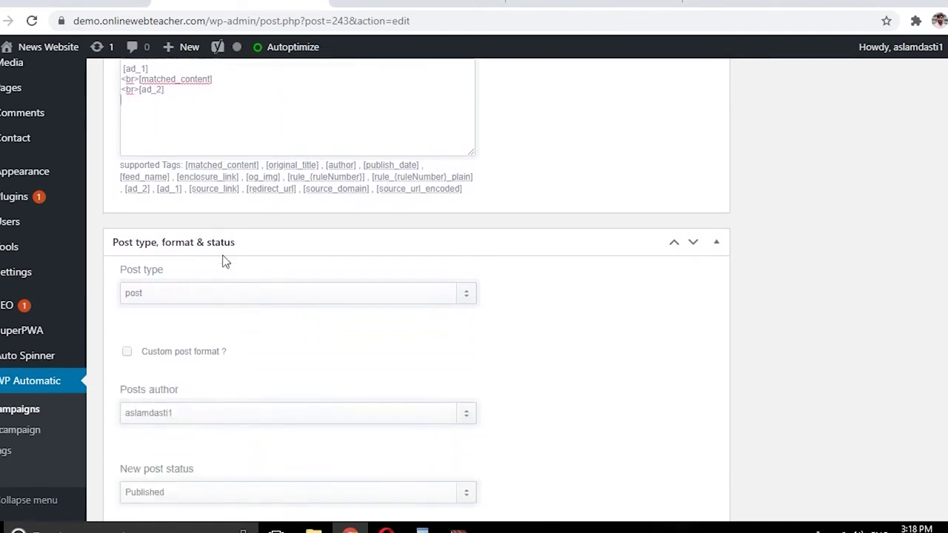
scroll(190, 290, down, 2)
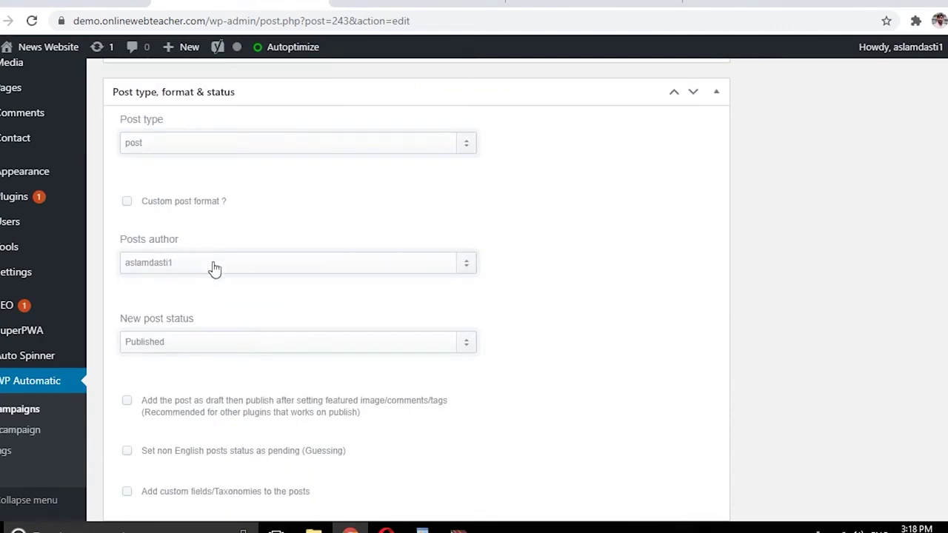
scroll(289, 296, down, 2)
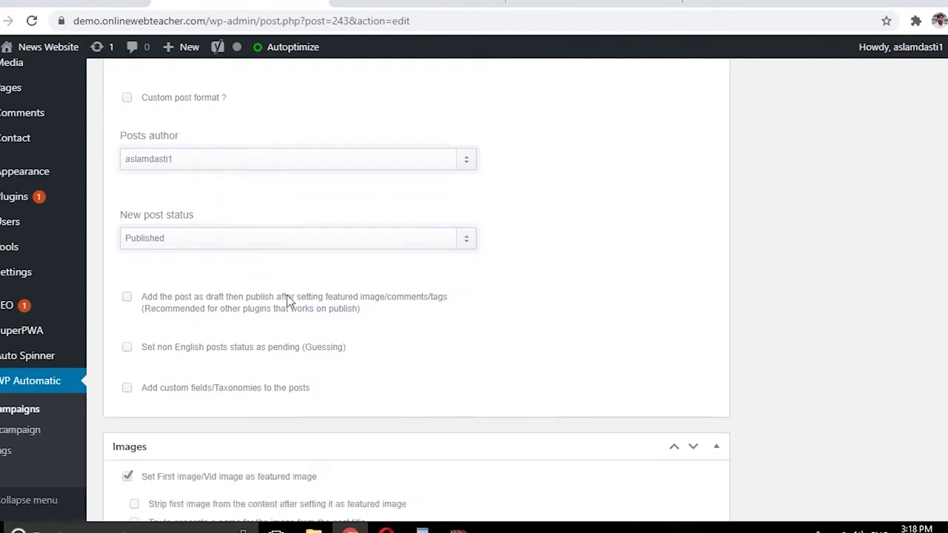
scroll(237, 206, down, 3)
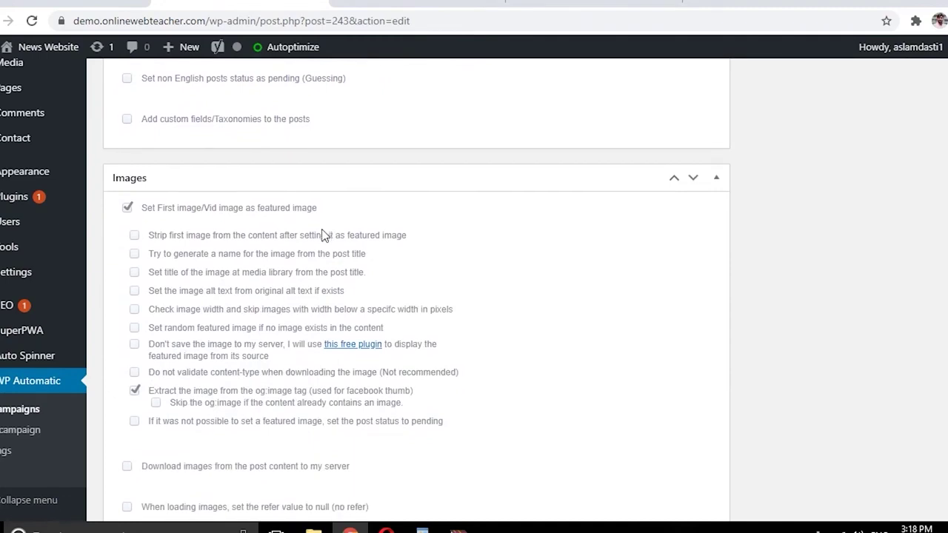
scroll(328, 236, down, 1)
scroll(350, 197, down, 2)
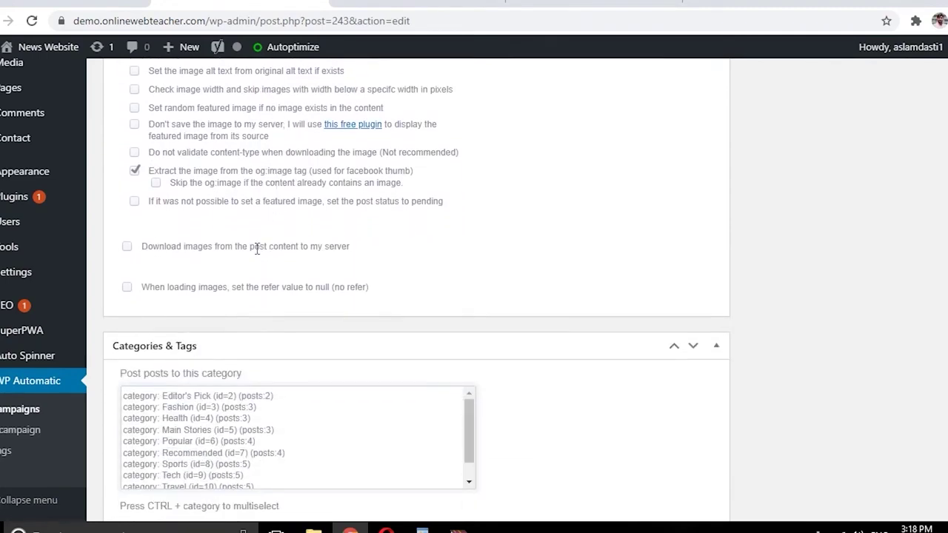
scroll(263, 245, down, 1)
scroll(340, 191, down, 1)
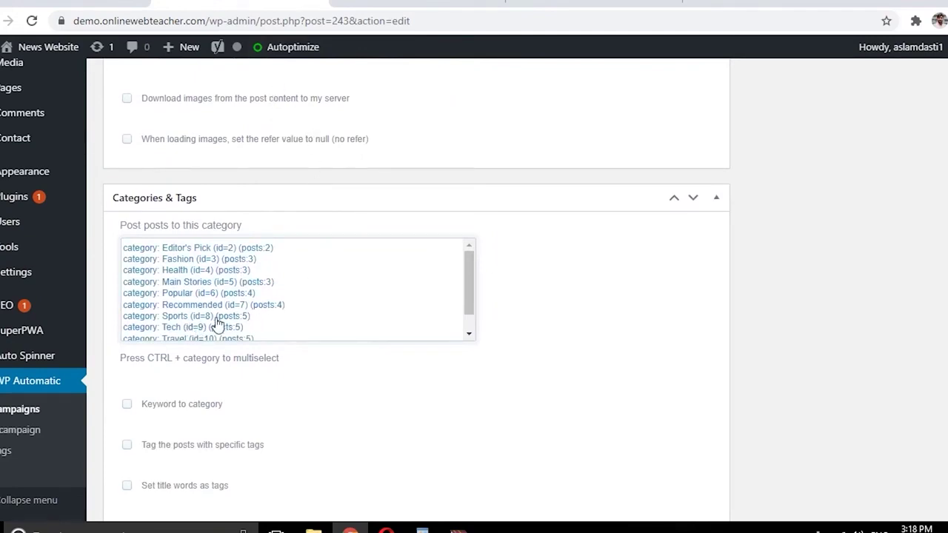
click(189, 316)
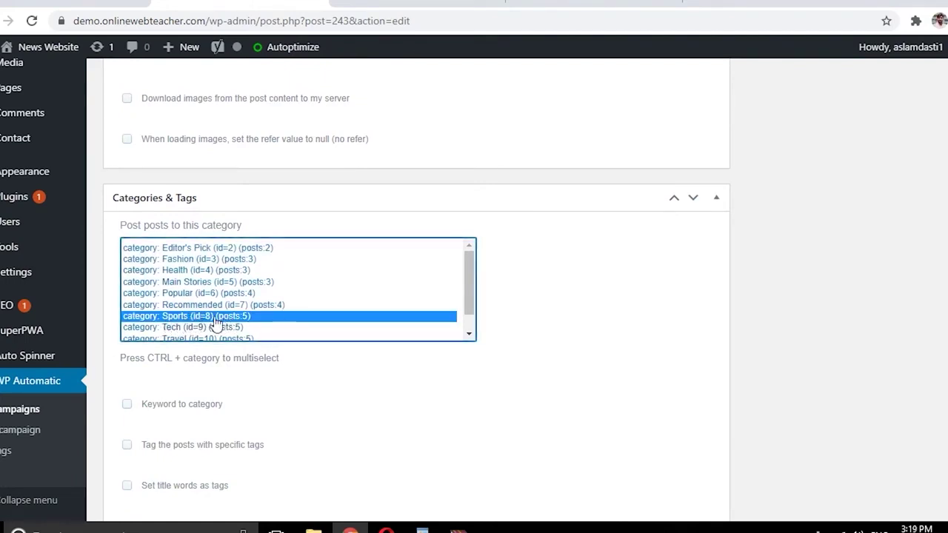
Examine the remaining campaign options for post filters, rewriting and translation, content modifications, links and miscellaneous settings.
scroll(221, 322, down, 1)
scroll(453, 356, down, 3)
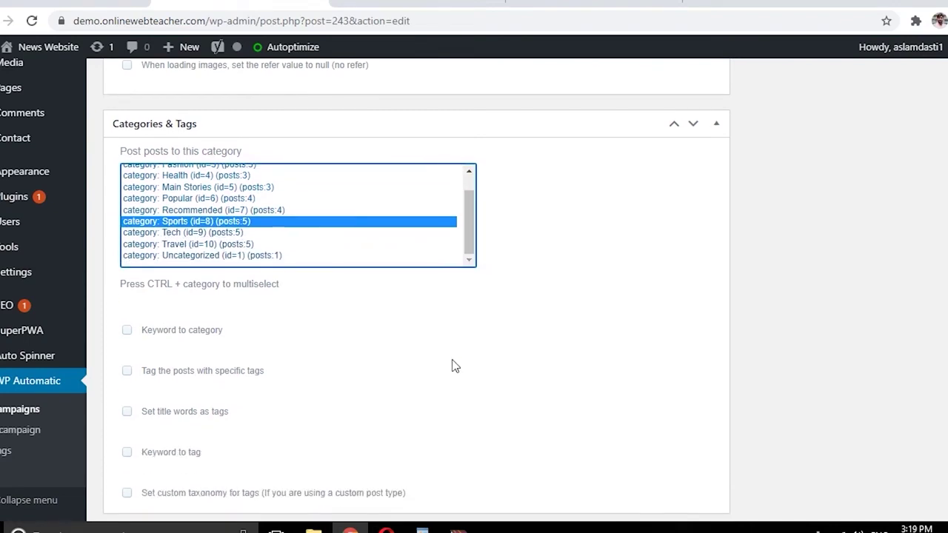
scroll(424, 337, down, 4)
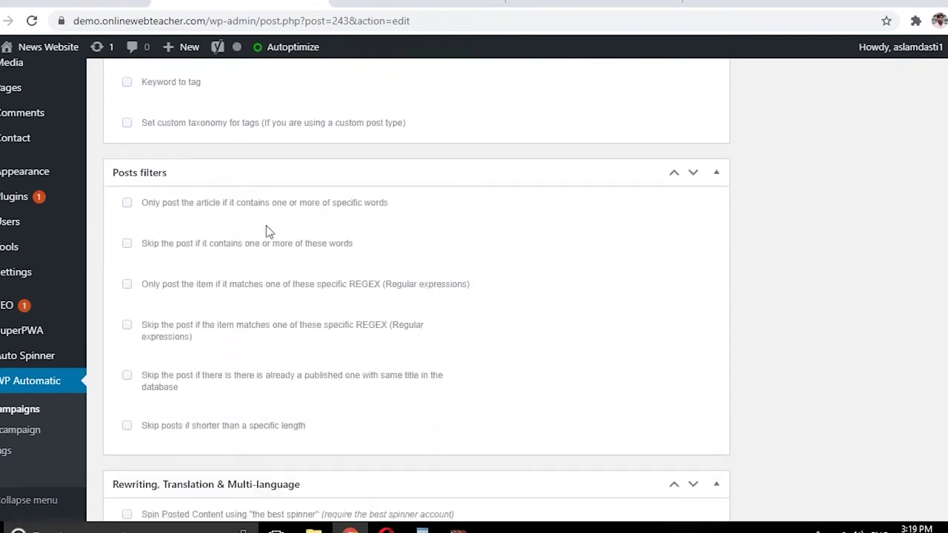
scroll(250, 273, down, 3)
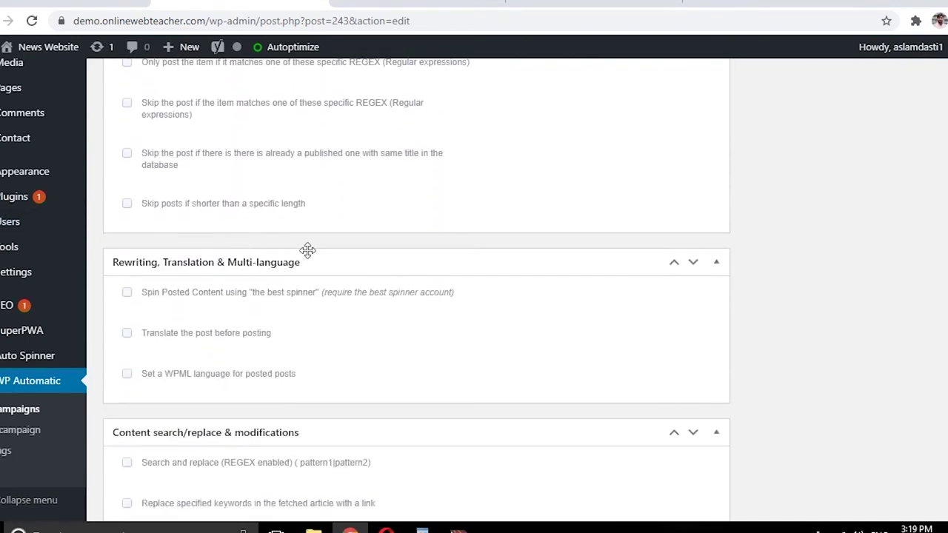
scroll(329, 316, down, 3)
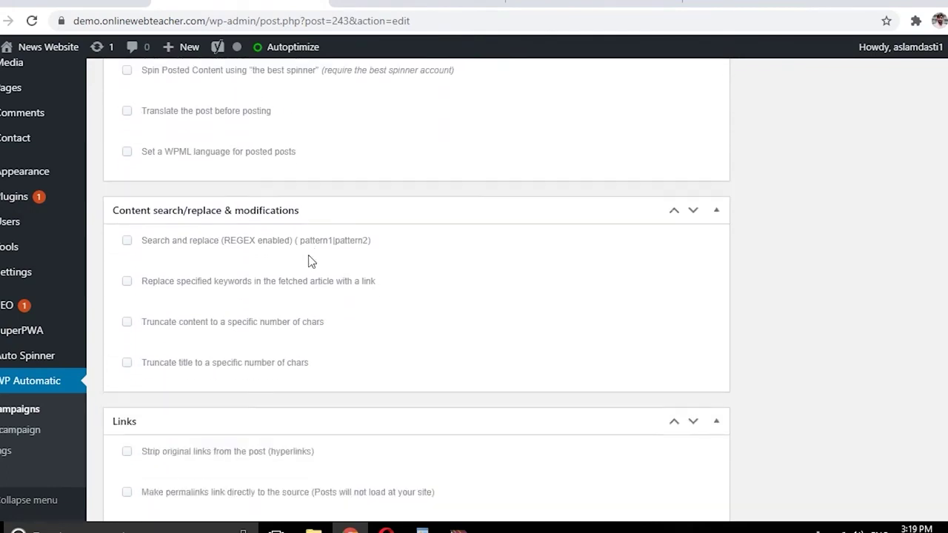
scroll(312, 262, down, 5)
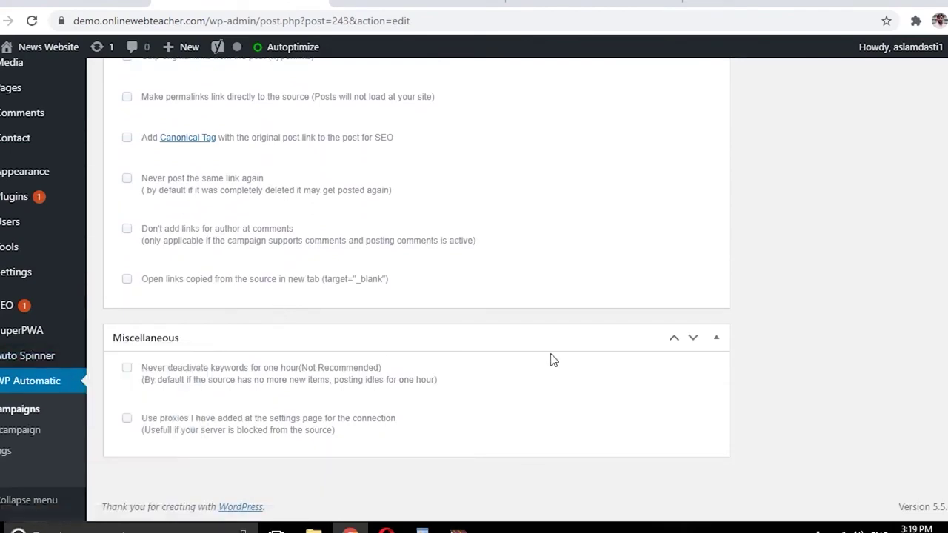
scroll(522, 388, up, 15)
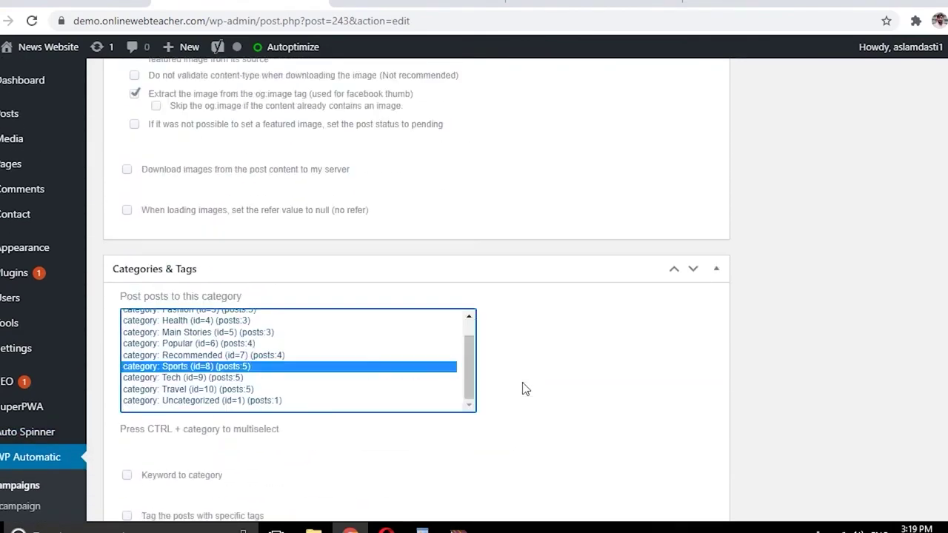
scroll(676, 320, up, 10)
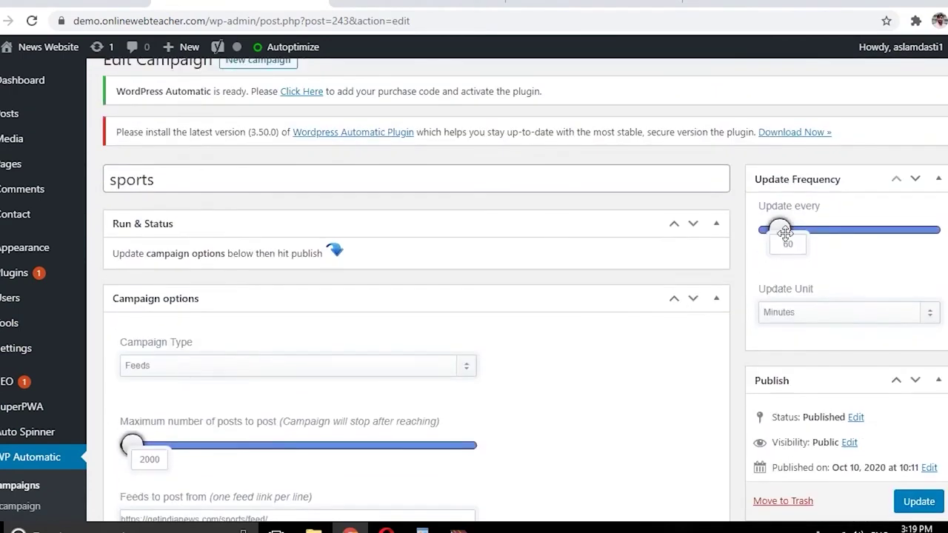
Set the sports campaign's update frequency to every 1 hour and save the campaign.
drag(785, 233, 802, 230)
click(876, 317)
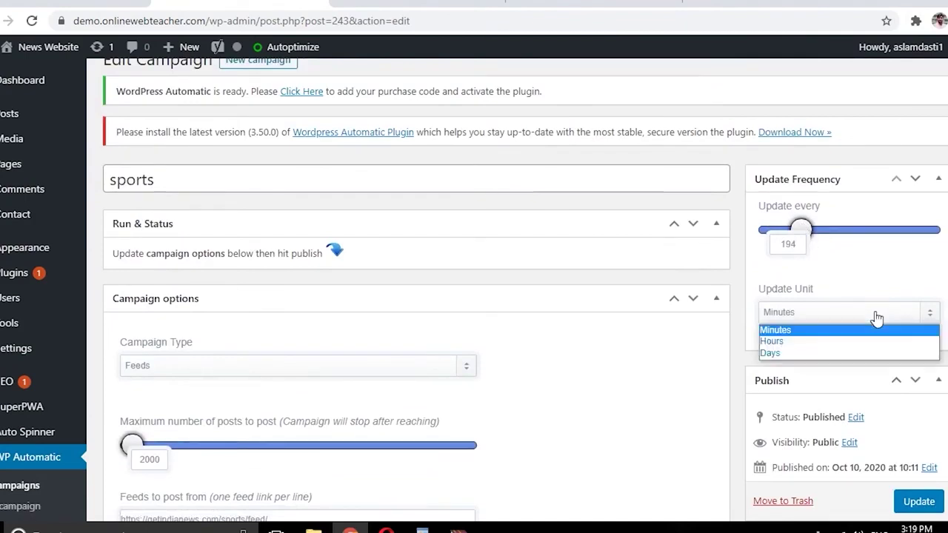
click(807, 342)
drag(797, 230, 768, 230)
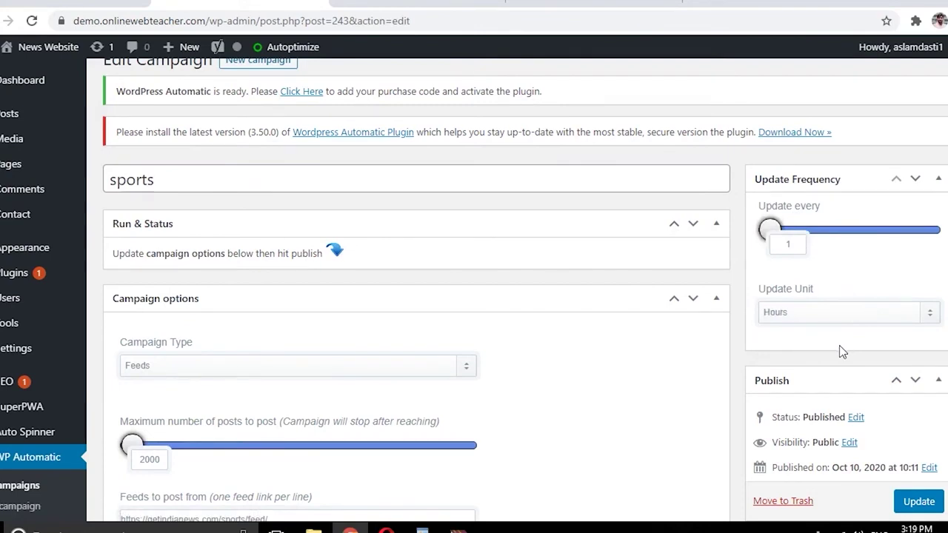
scroll(842, 328, down, 2)
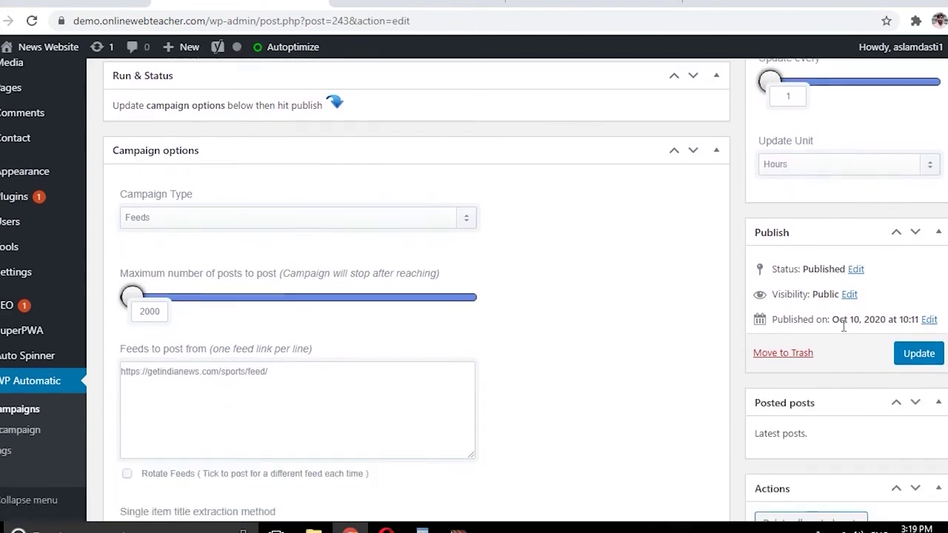
click(916, 363)
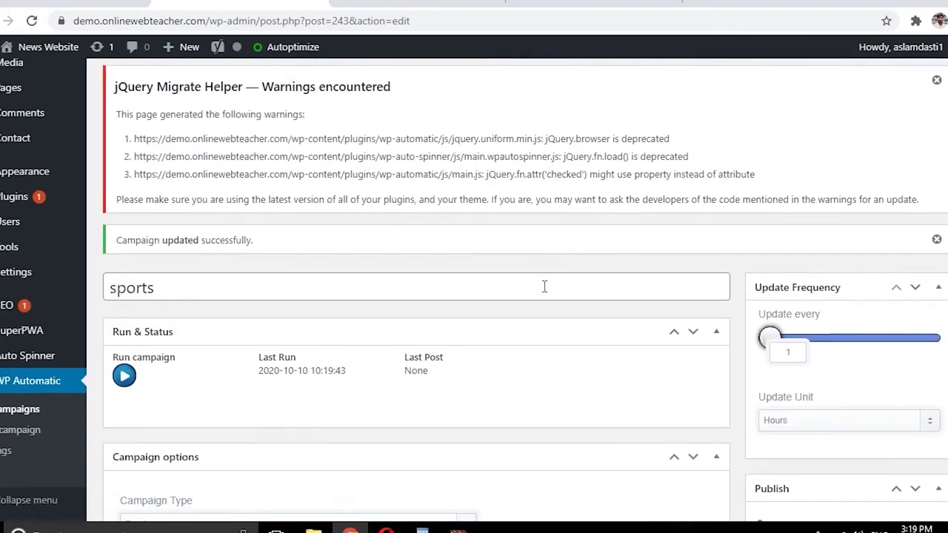
scroll(461, 311, down, 3)
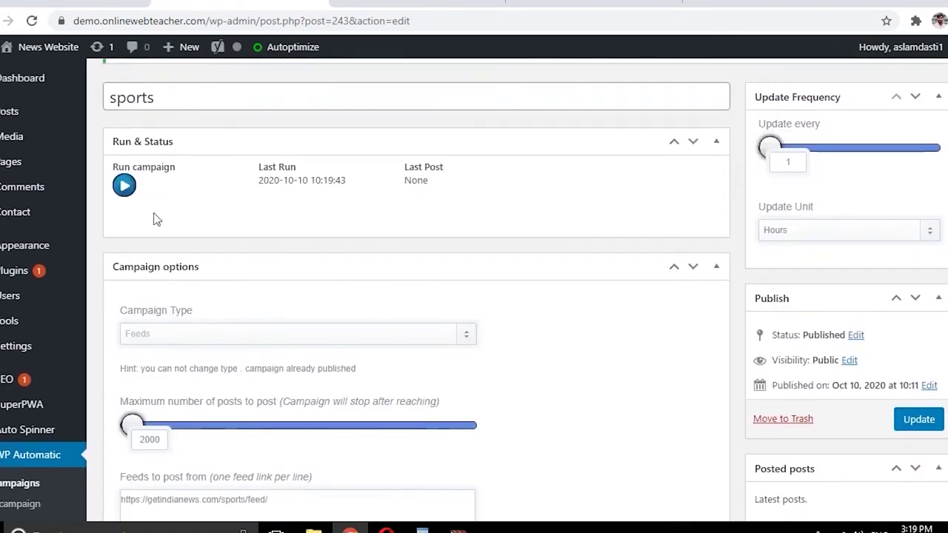
Run the sports campaign manually to post an article from its feed, and check the post it published.
click(124, 185)
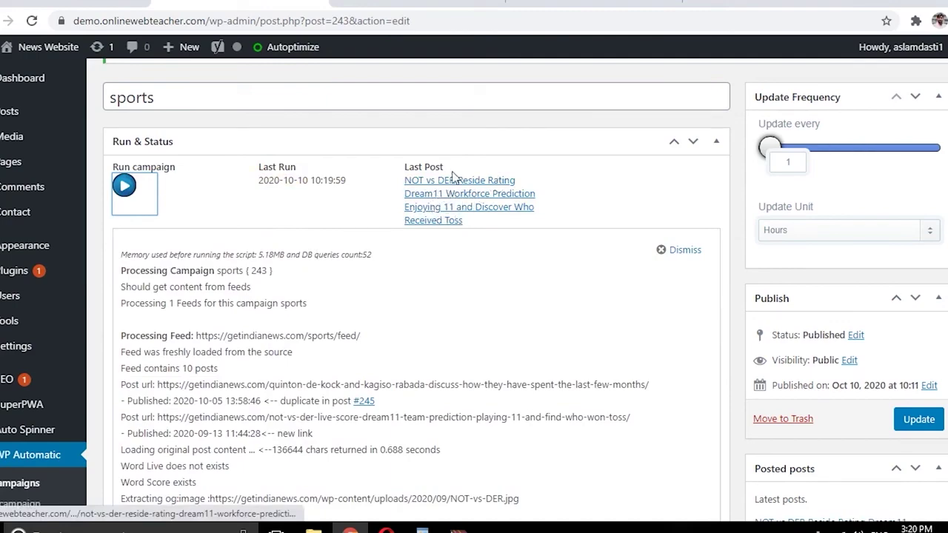
key(ctrl+Tab)
key(ctrl+shift+Tab)
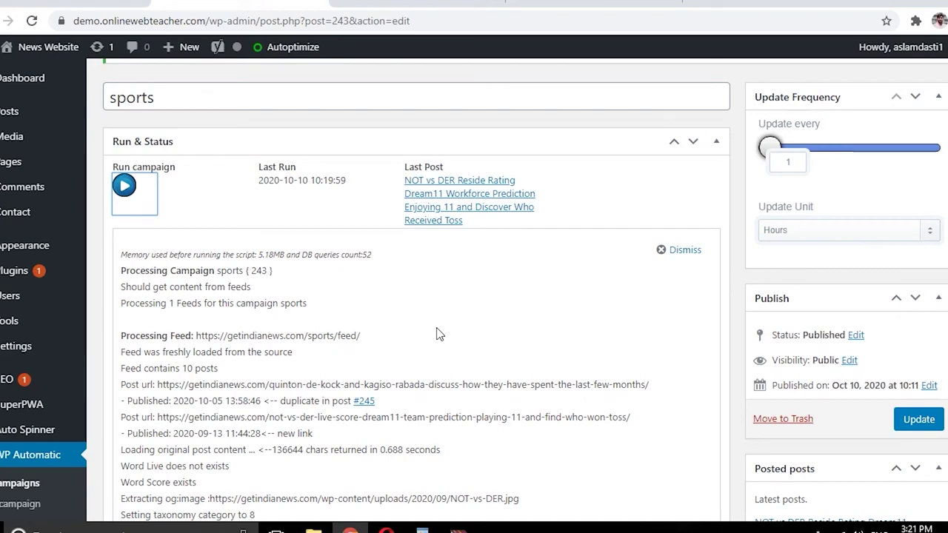
Go from the published sports article to the news site's home page and review how its story sections show the imported posts.
click(110, 5)
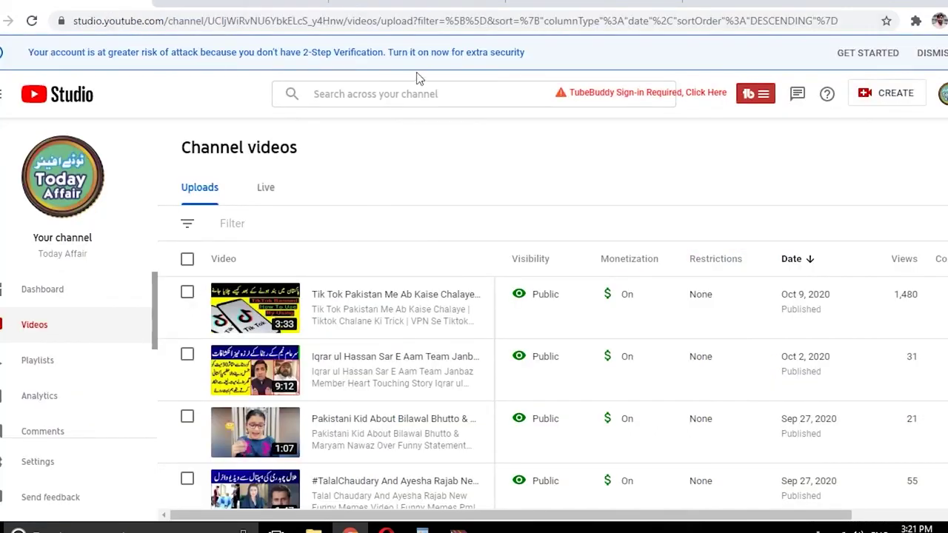
click(404, 4)
scroll(238, 158, up, 3)
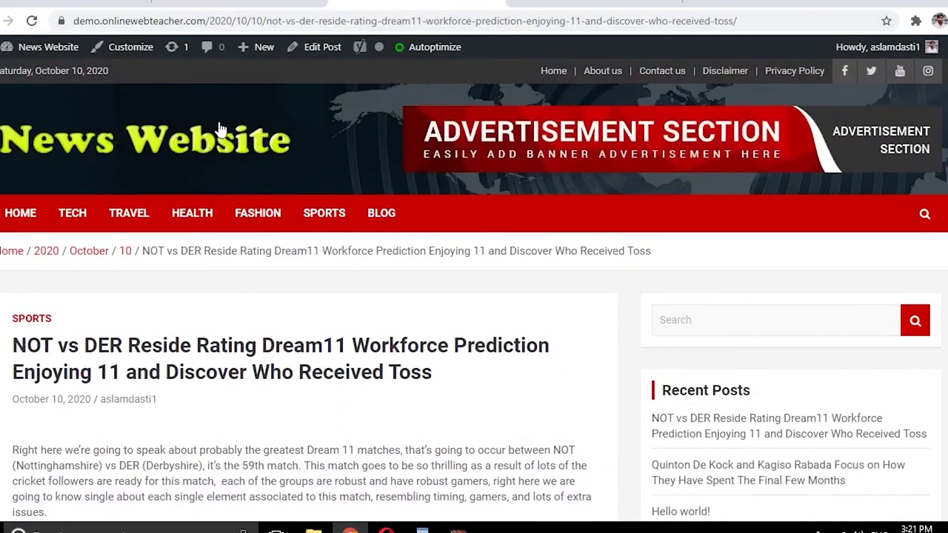
click(283, 147)
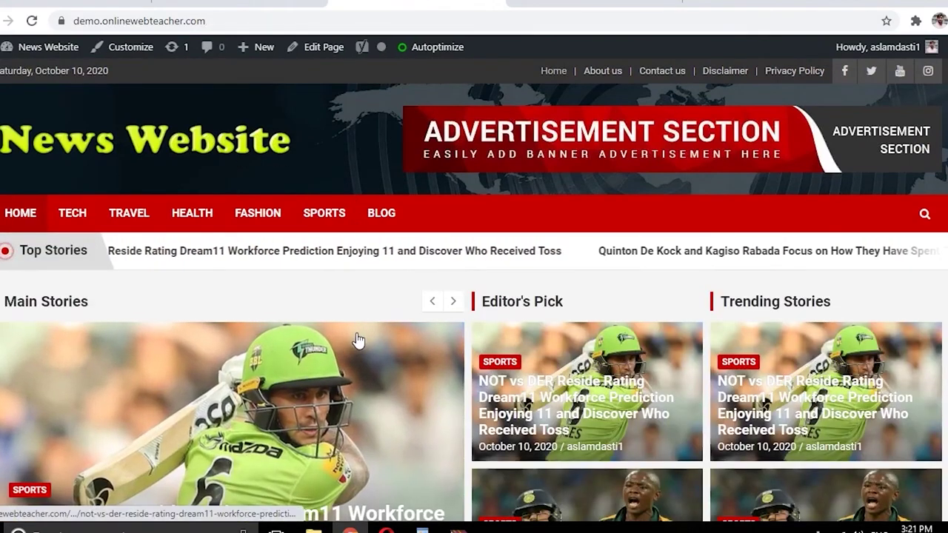
scroll(381, 335, down, 3)
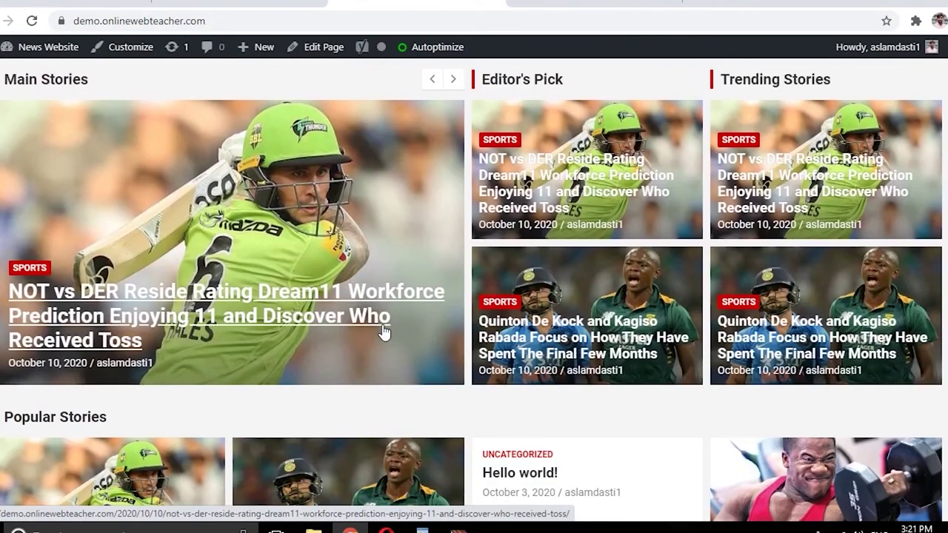